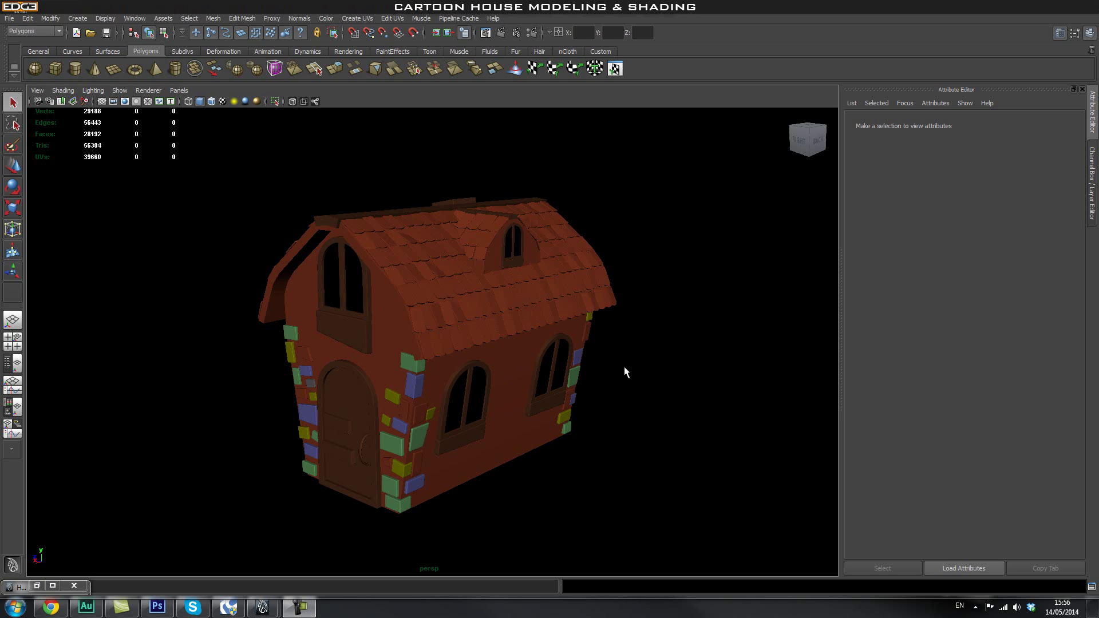
# Refresh the plug-in list in the Plug-in Manager and close it
pyautogui.keyDown('alt'); pyautogui.moveTo(655, 378); pyautogui.dragTo(583, 395); pyautogui.keyUp('alt')
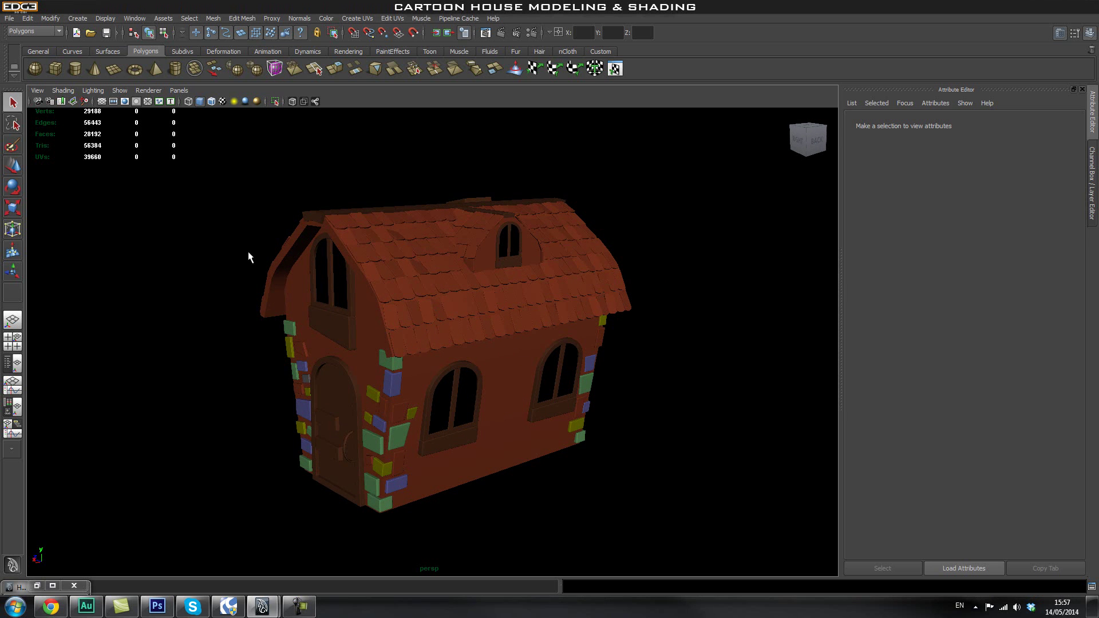
pyautogui.keyDown('alt'); pyautogui.moveTo(242, 195); pyautogui.dragTo(253, 193); pyautogui.keyUp('alt')
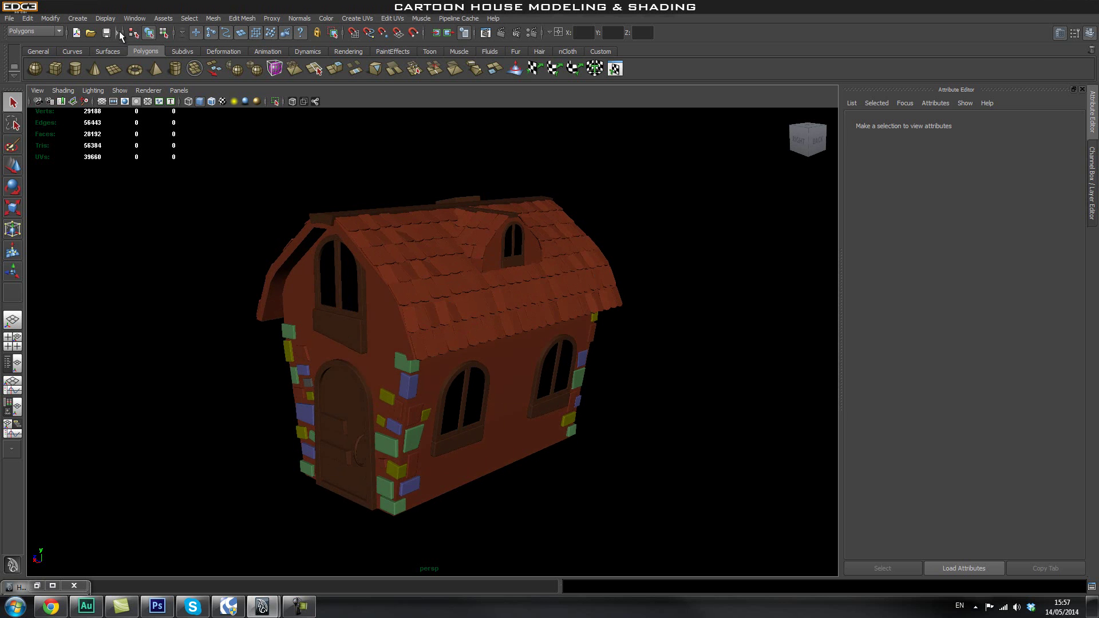
pyautogui.click(133, 19)
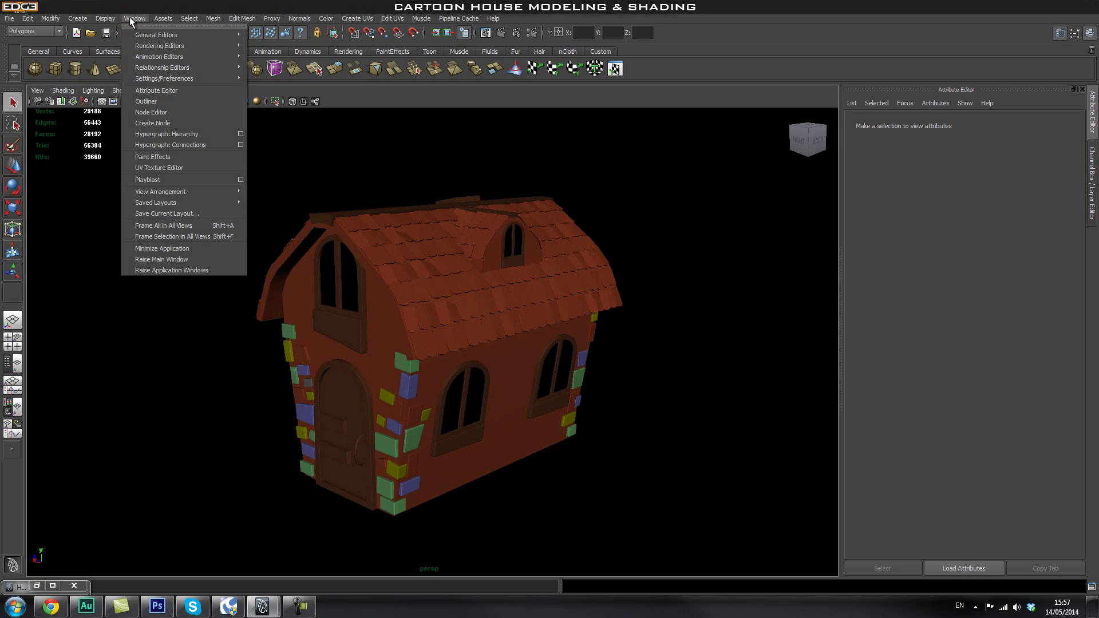
pyautogui.moveTo(172, 78)
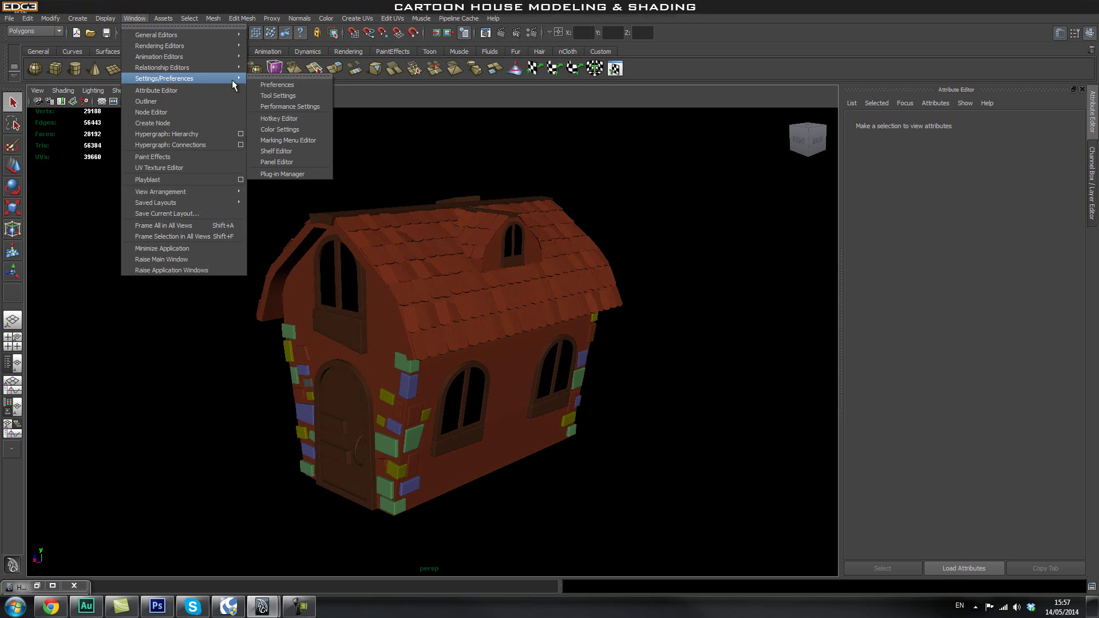
pyautogui.click(294, 173)
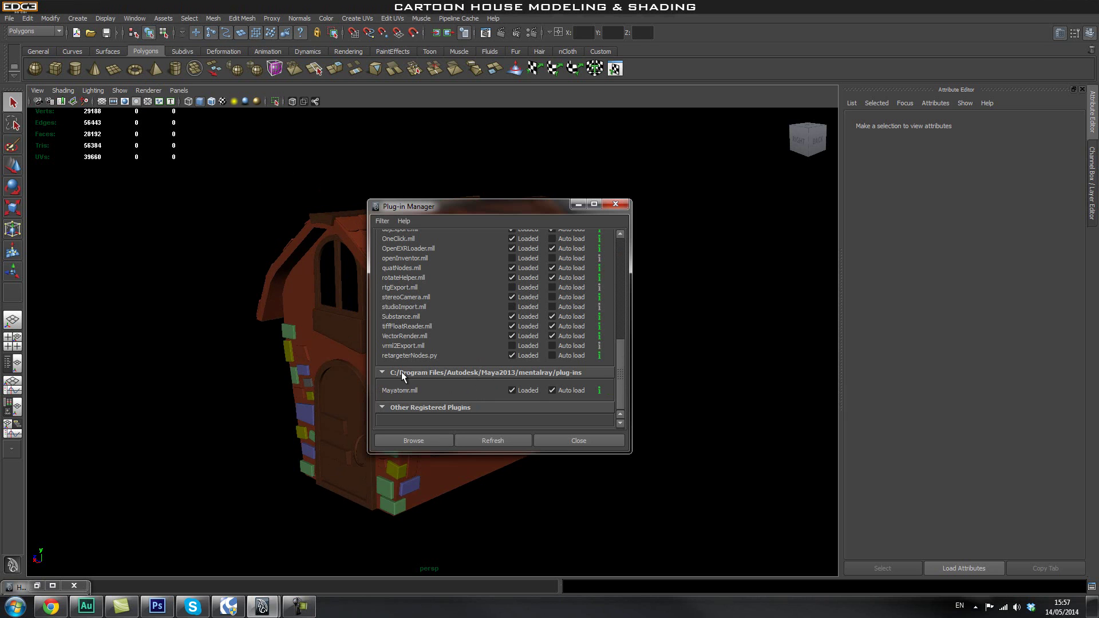
pyautogui.moveTo(617, 374)
pyautogui.mouseDown()
pyautogui.moveTo(622, 276)
pyautogui.moveTo(621, 362)
pyautogui.mouseUp()
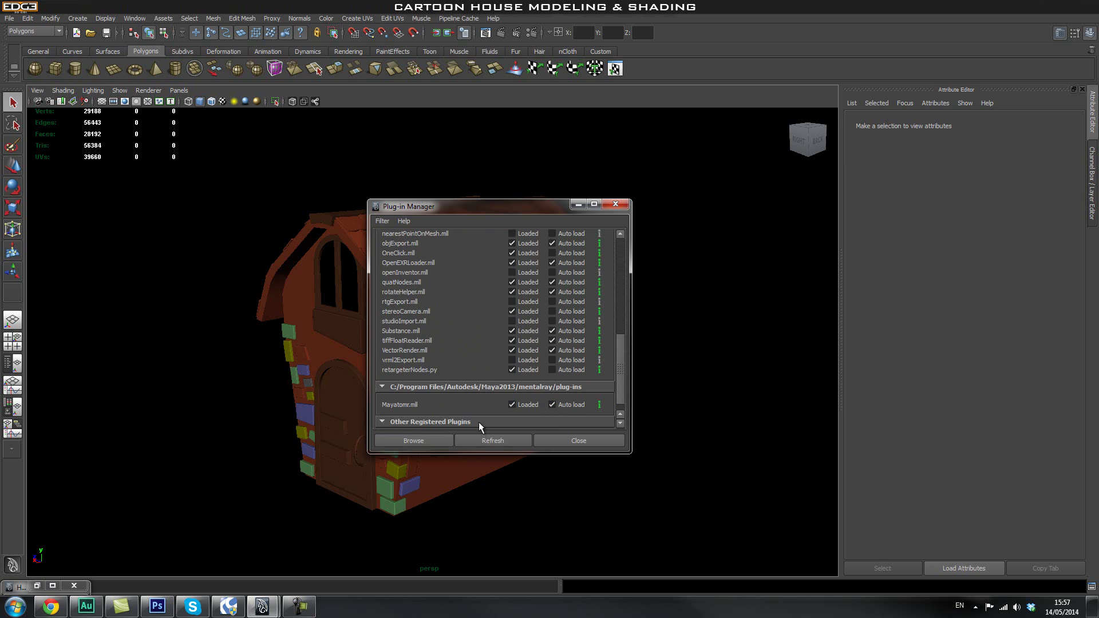
pyautogui.click(493, 441)
pyautogui.click(578, 440)
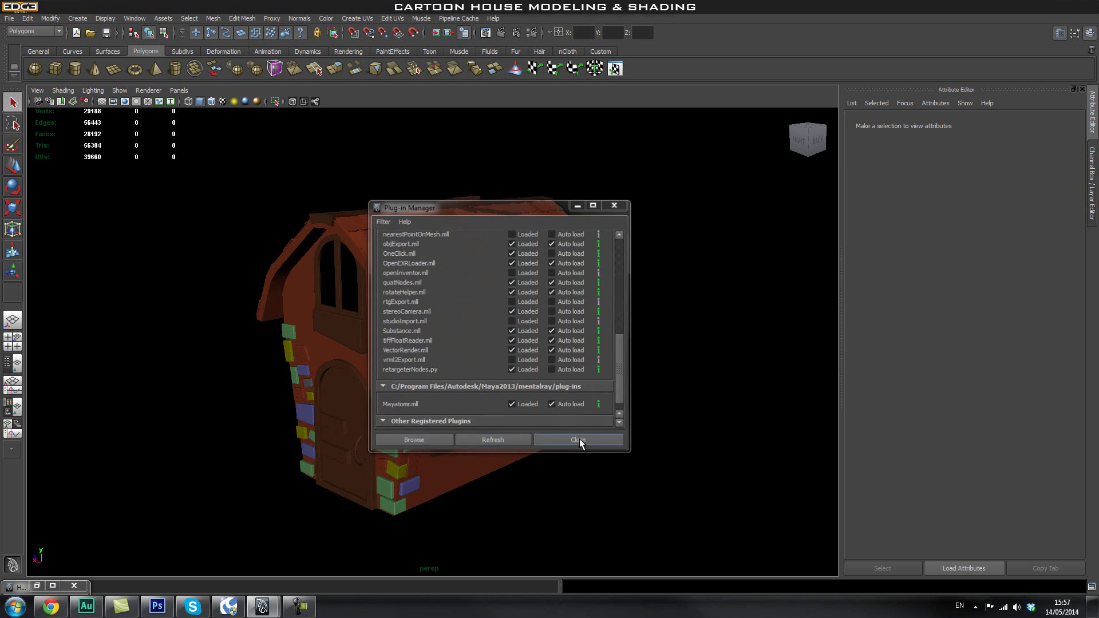
# Look over the Render Settings window, then close it
pyautogui.keyDown('alt'); pyautogui.moveTo(526, 316); pyautogui.dragTo(549, 310); pyautogui.keyUp('alt')
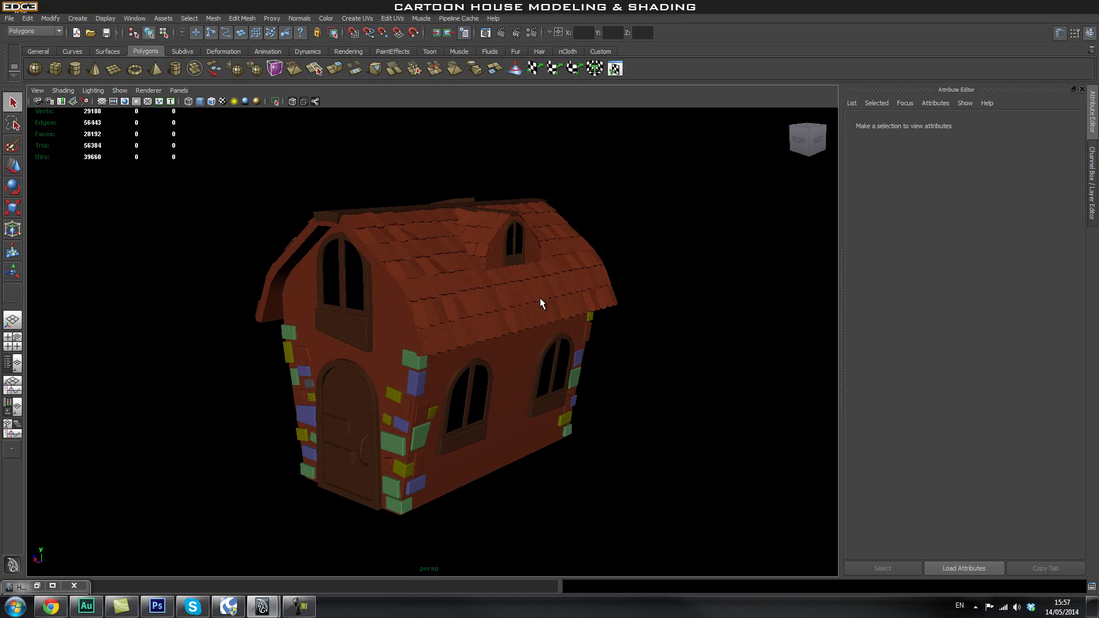
pyautogui.click(534, 34)
pyautogui.moveTo(619, 110); pyautogui.dragTo(657, 152)
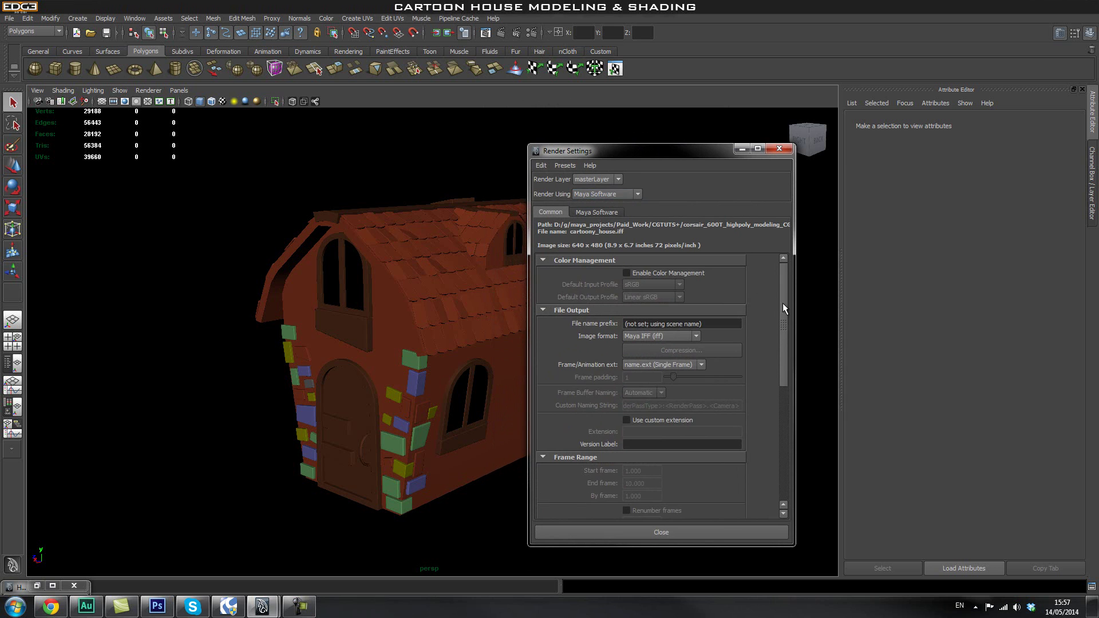
pyautogui.moveTo(785, 309); pyautogui.dragTo(787, 424)
pyautogui.moveTo(787, 382); pyautogui.dragTo(792, 287)
pyautogui.click(780, 150)
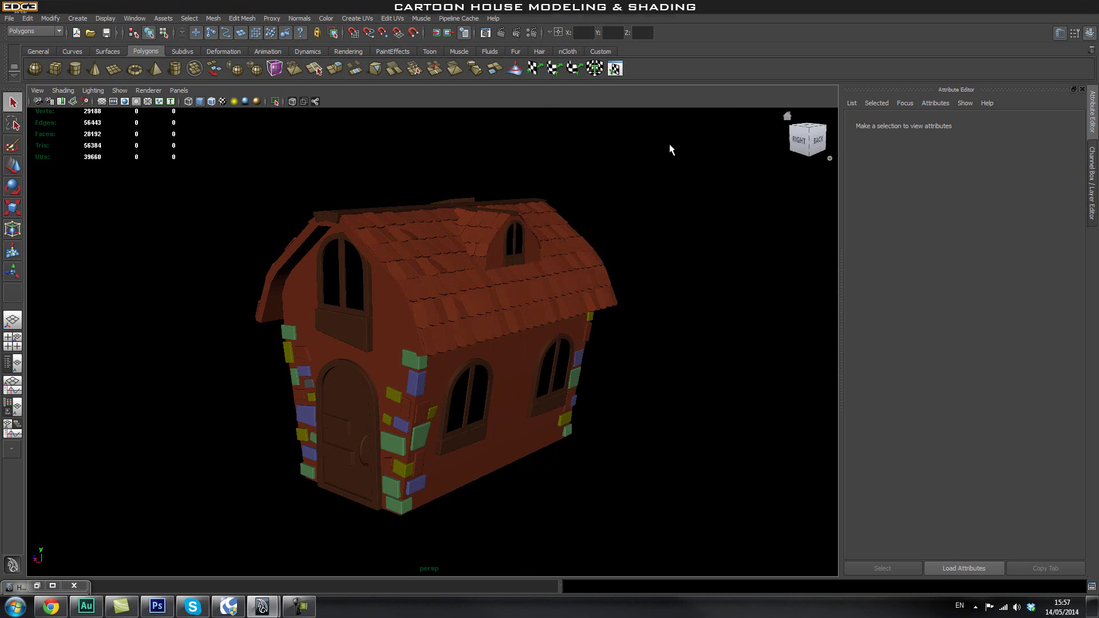
# Render the current frame of the house and enlarge the Render View
pyautogui.click(503, 32)
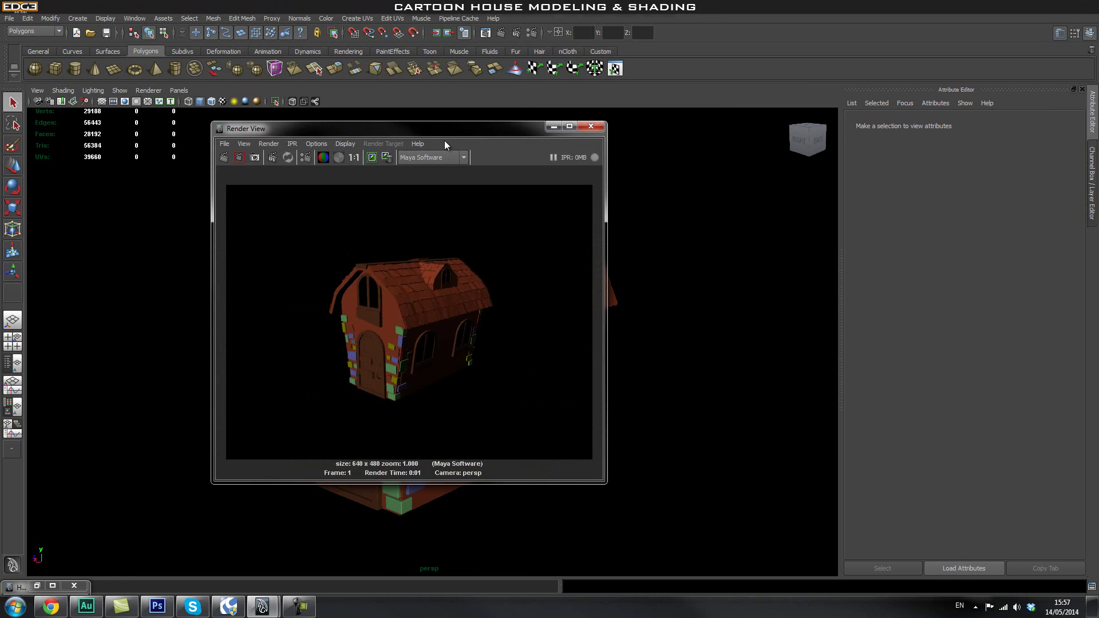
pyautogui.moveTo(438, 130); pyautogui.dragTo(465, 164)
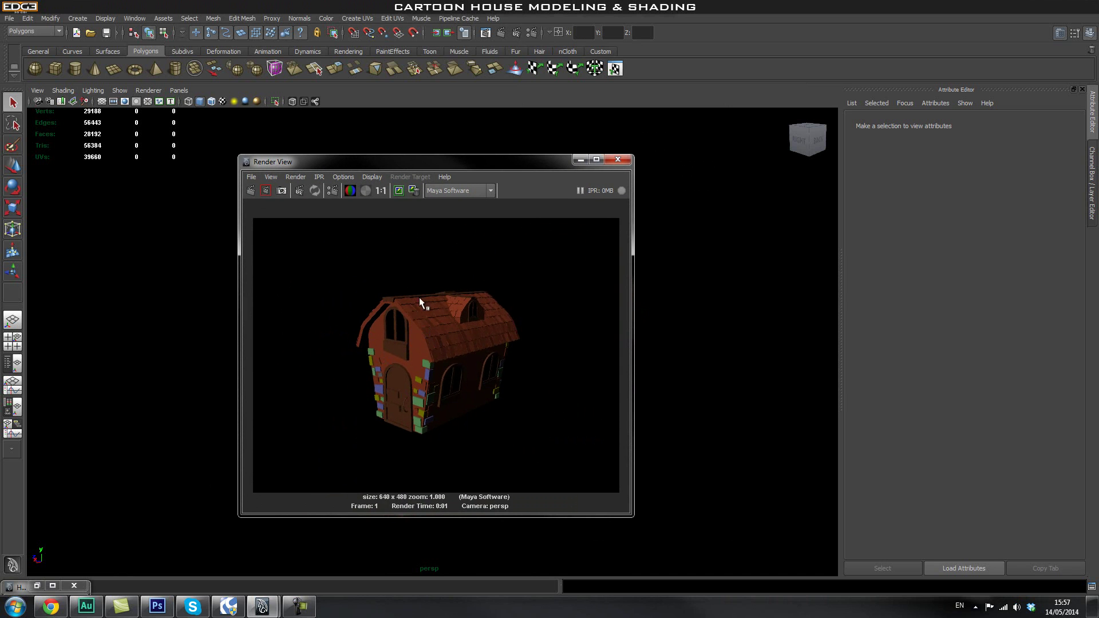
pyautogui.moveTo(378, 161); pyautogui.dragTo(331, 159)
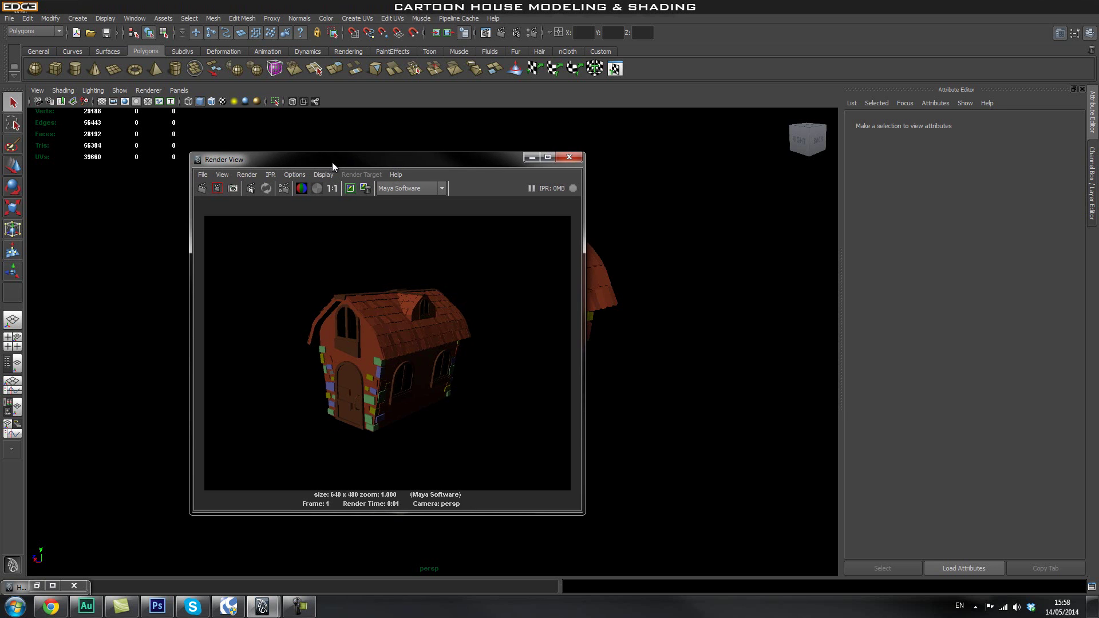
pyautogui.moveTo(583, 514); pyautogui.dragTo(697, 552)
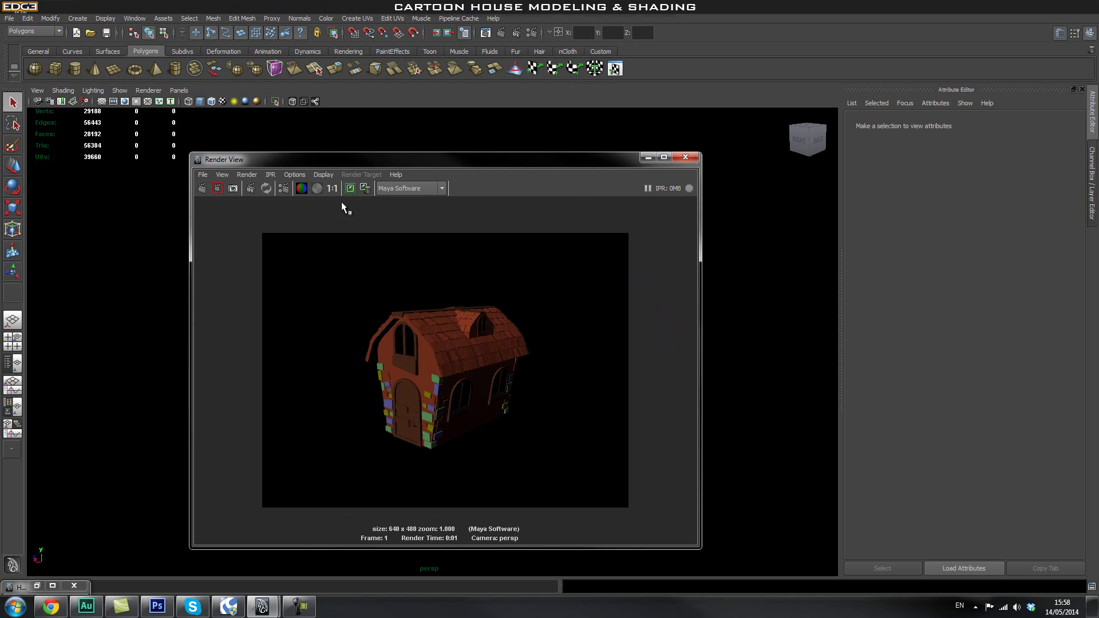
# Keep the rendered image and set Test Resolution to Render Settings (640x480)
pyautogui.click(350, 187)
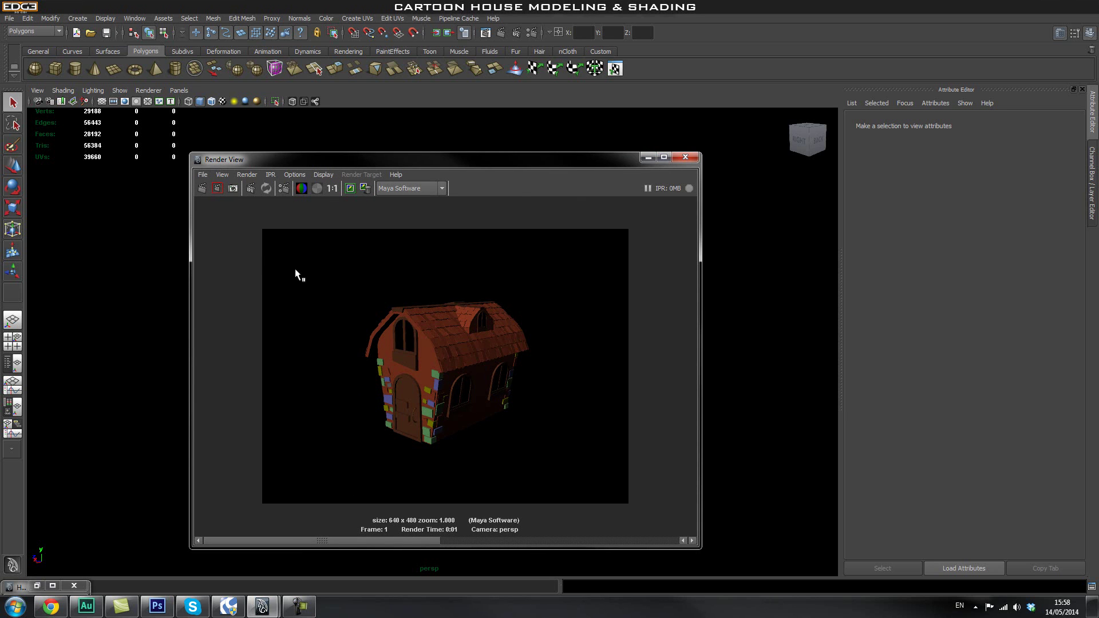
pyautogui.click(293, 175)
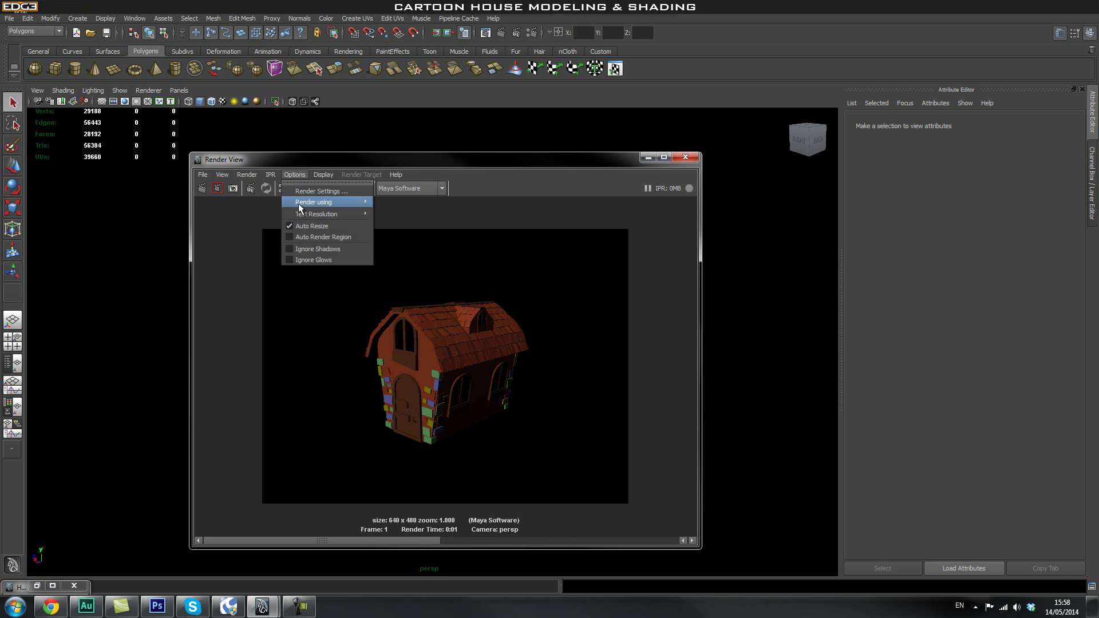
pyautogui.moveTo(344, 213)
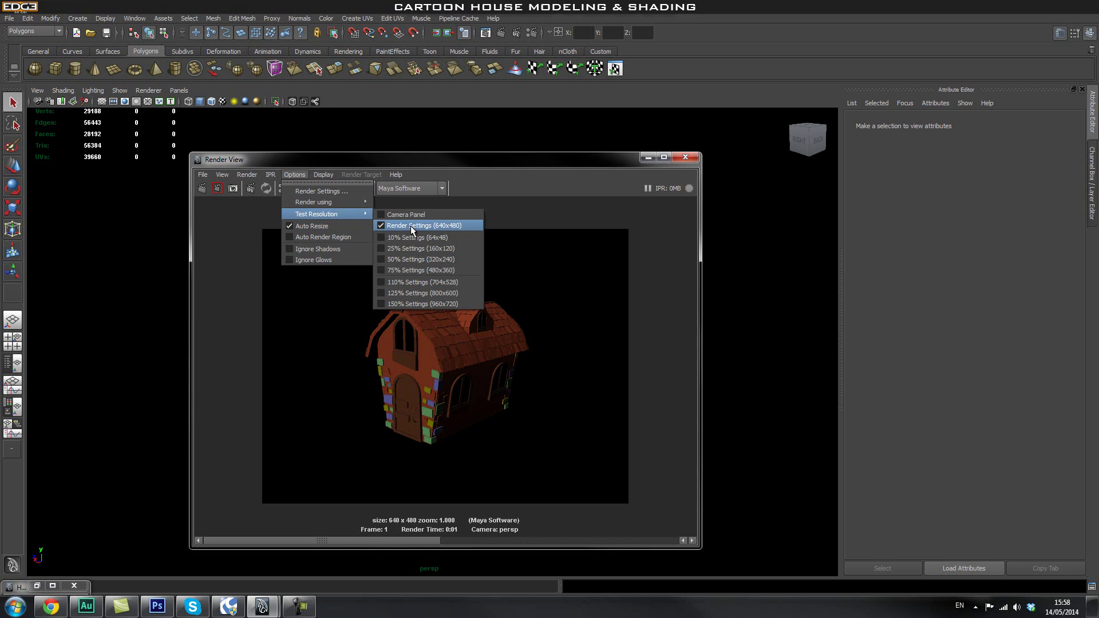
pyautogui.click(412, 227)
pyautogui.moveTo(409, 166); pyautogui.dragTo(292, 191)
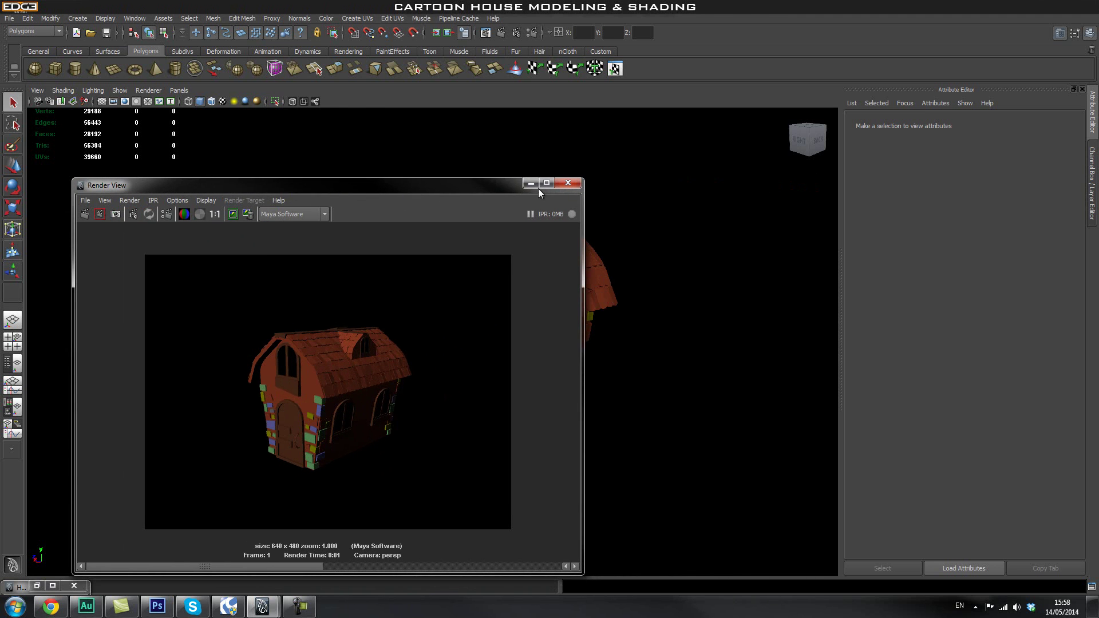
# Close the Render View and set Render Using to mental ray in Render Settings
pyautogui.click(568, 182)
pyautogui.click(532, 33)
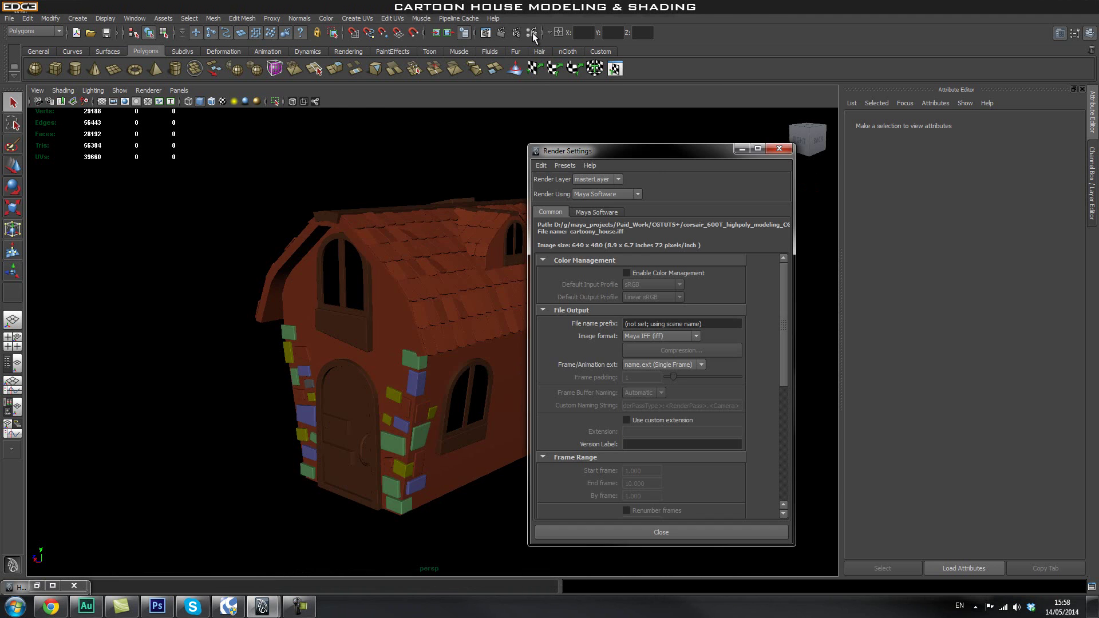
pyautogui.moveTo(652, 153); pyautogui.dragTo(655, 125)
pyautogui.moveTo(786, 291); pyautogui.dragTo(785, 308)
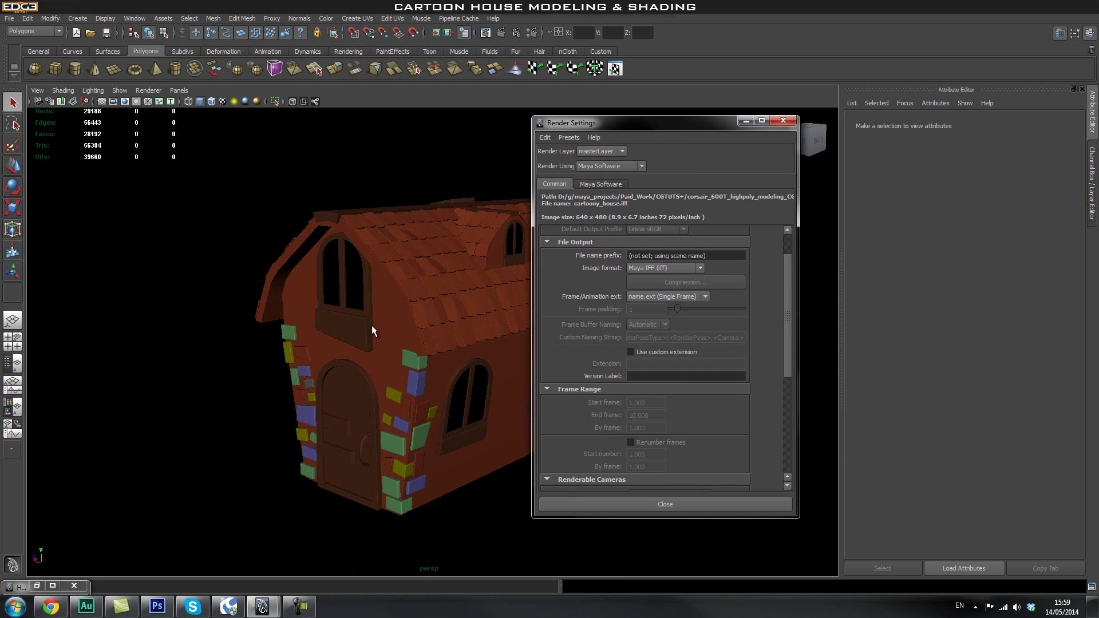
pyautogui.moveTo(784, 318); pyautogui.dragTo(781, 294)
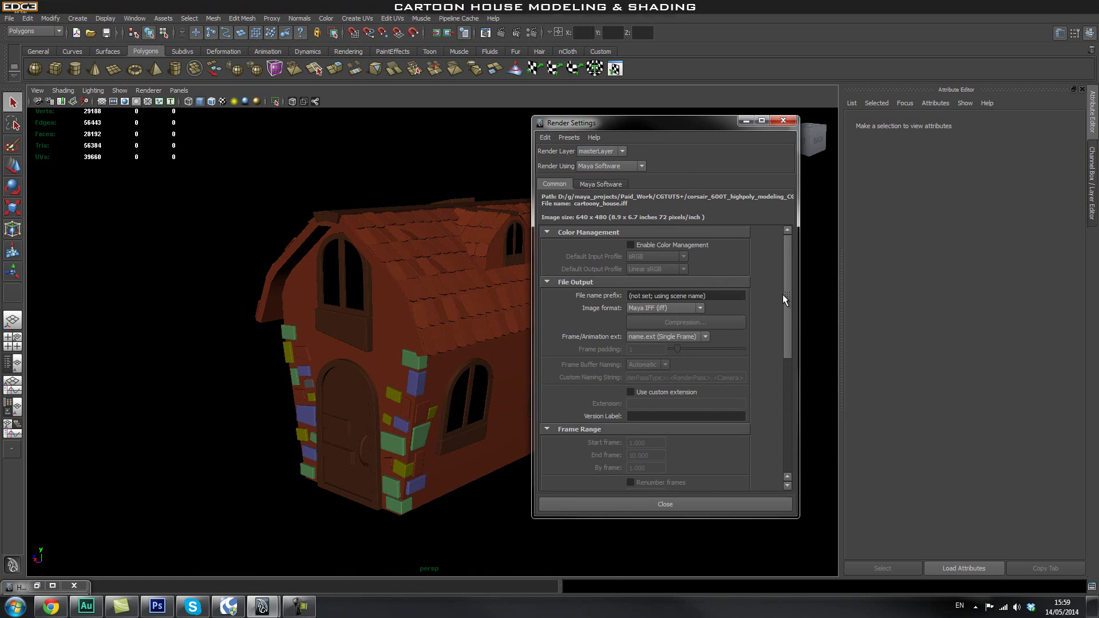
pyautogui.click(599, 162)
pyautogui.click(601, 167)
pyautogui.click(610, 198)
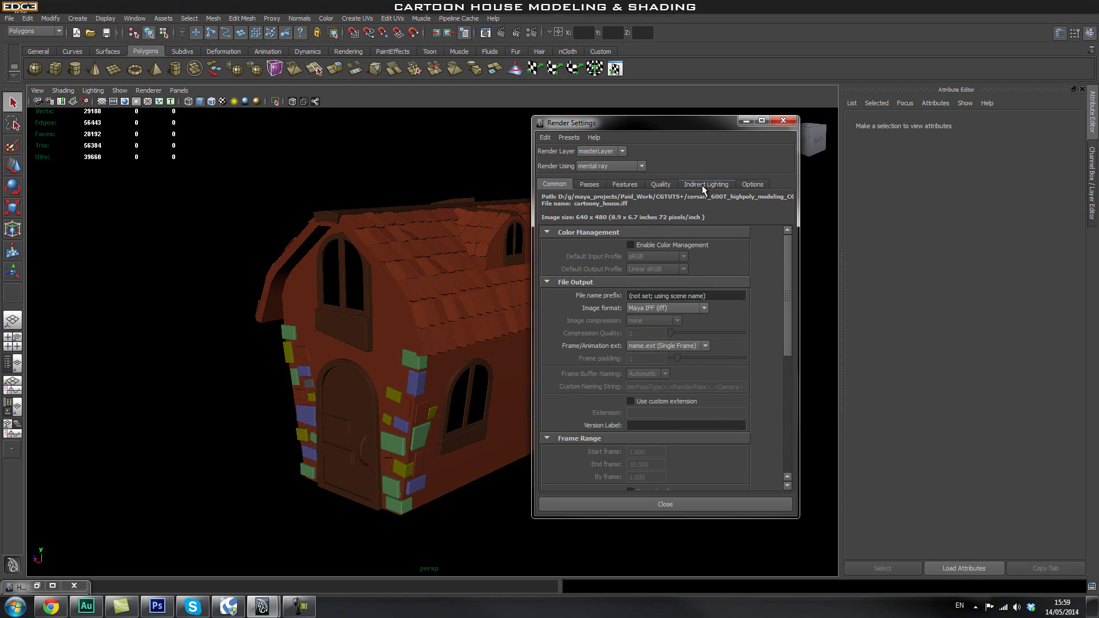
# Create a Physical Sun and Sky from the Indirect Lighting tab
pyautogui.click(699, 182)
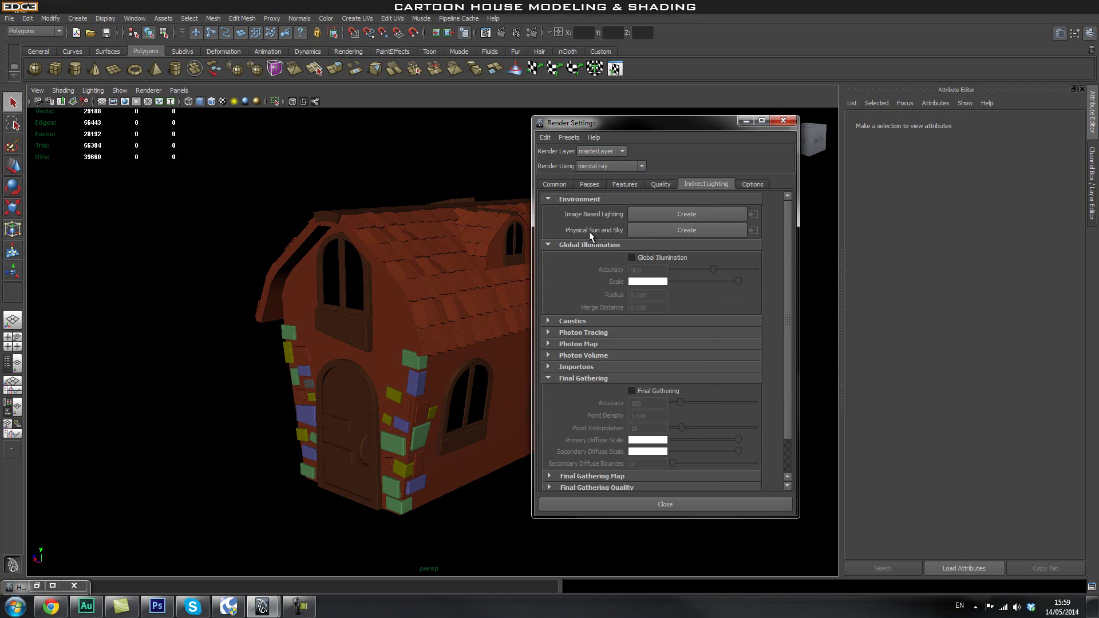
pyautogui.click(678, 229)
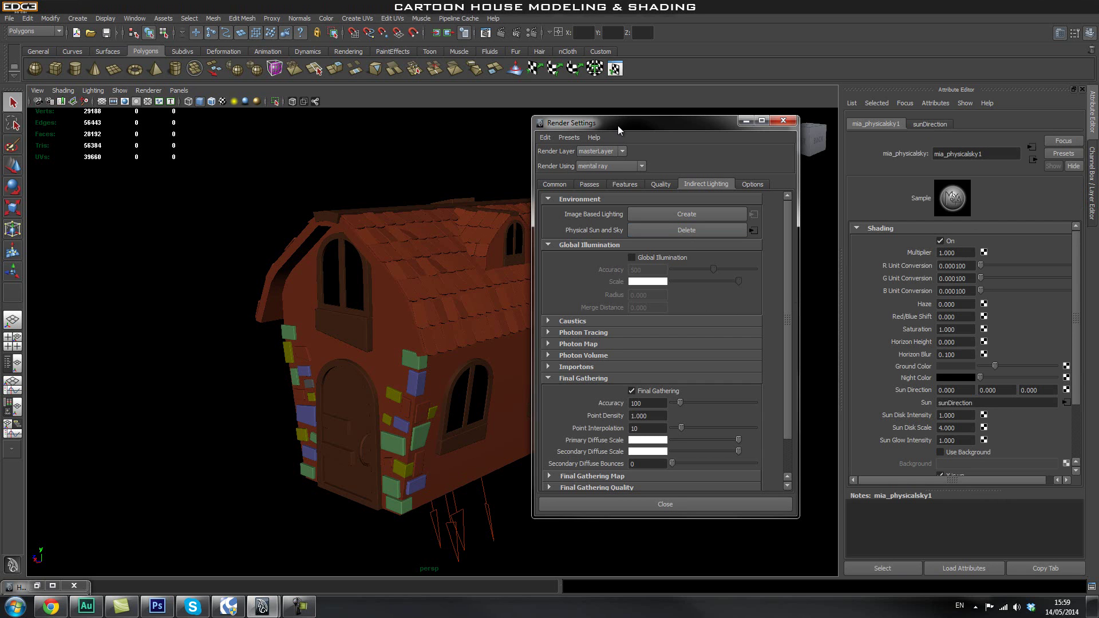
pyautogui.moveTo(617, 125); pyautogui.dragTo(624, 124)
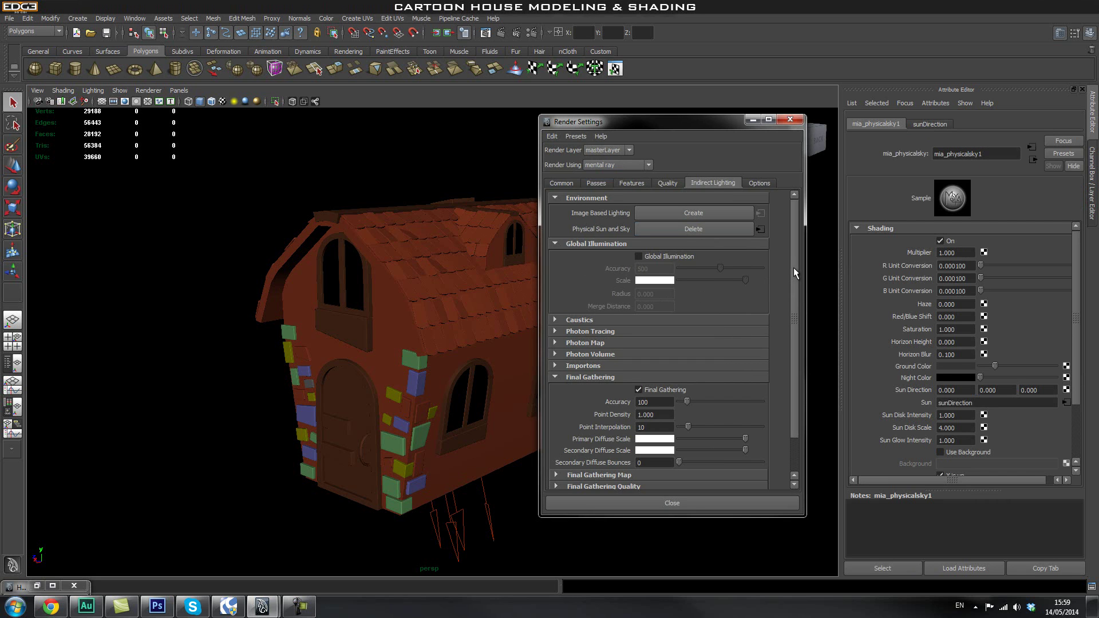
# Enable Global Illumination and expand the Ambient Occlusion settings
pyautogui.click(680, 257)
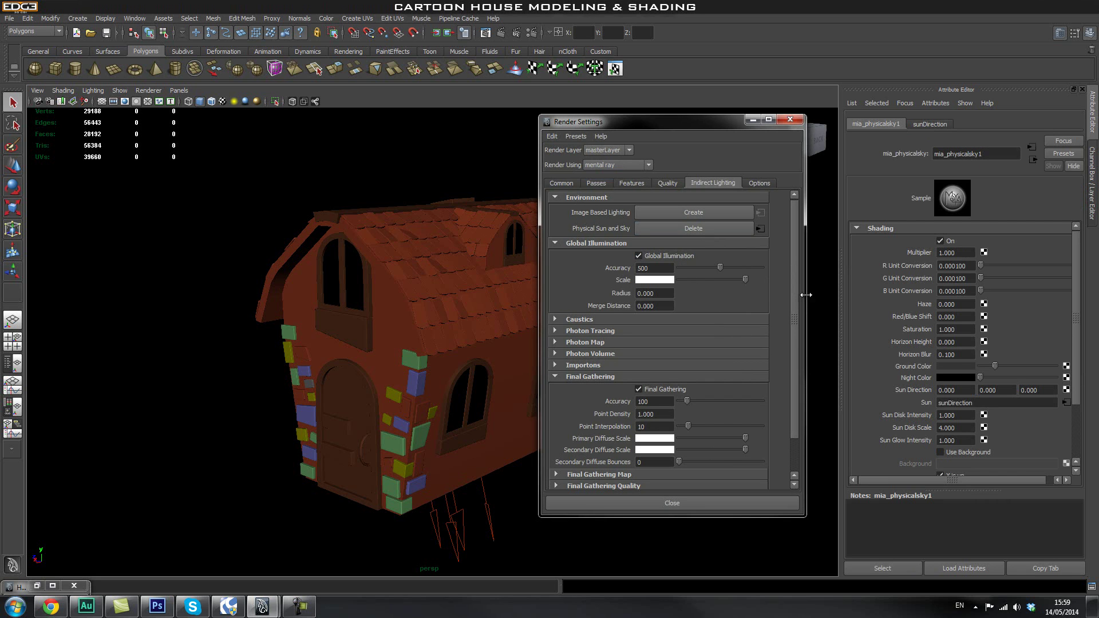
pyautogui.scroll(-2, 793, 294)
pyautogui.scroll(3, 793, 290)
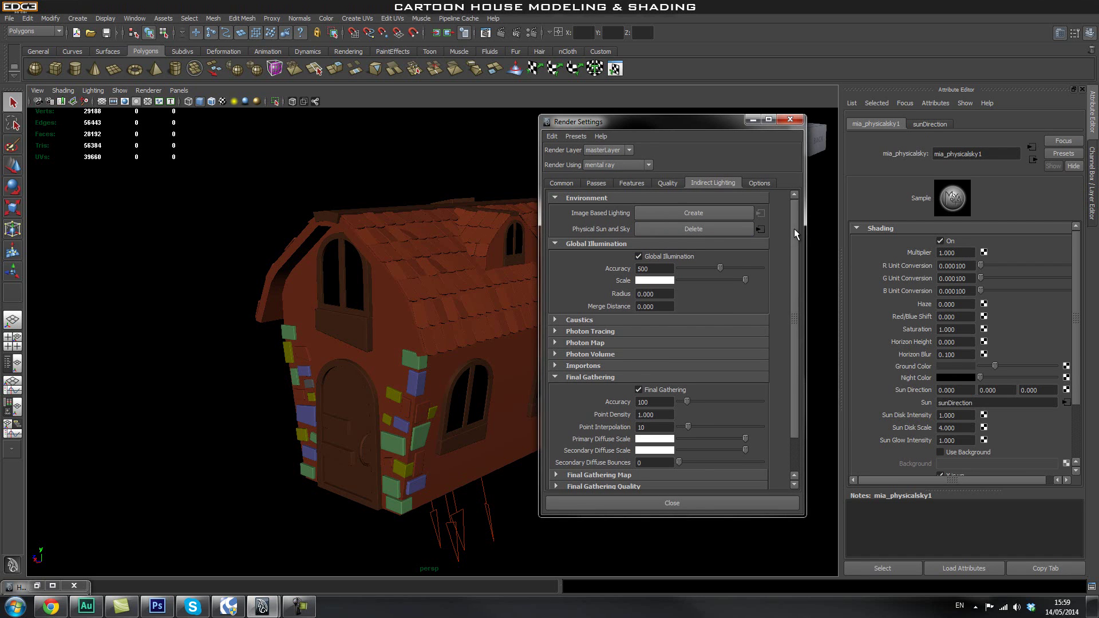
pyautogui.scroll(-2, 794, 229)
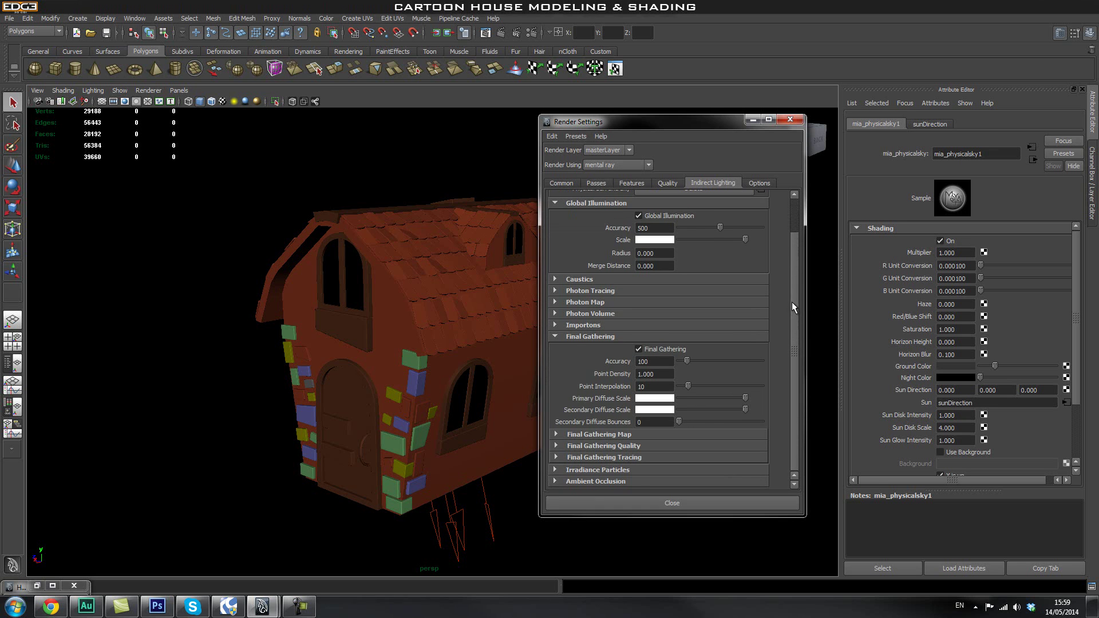
pyautogui.click(634, 482)
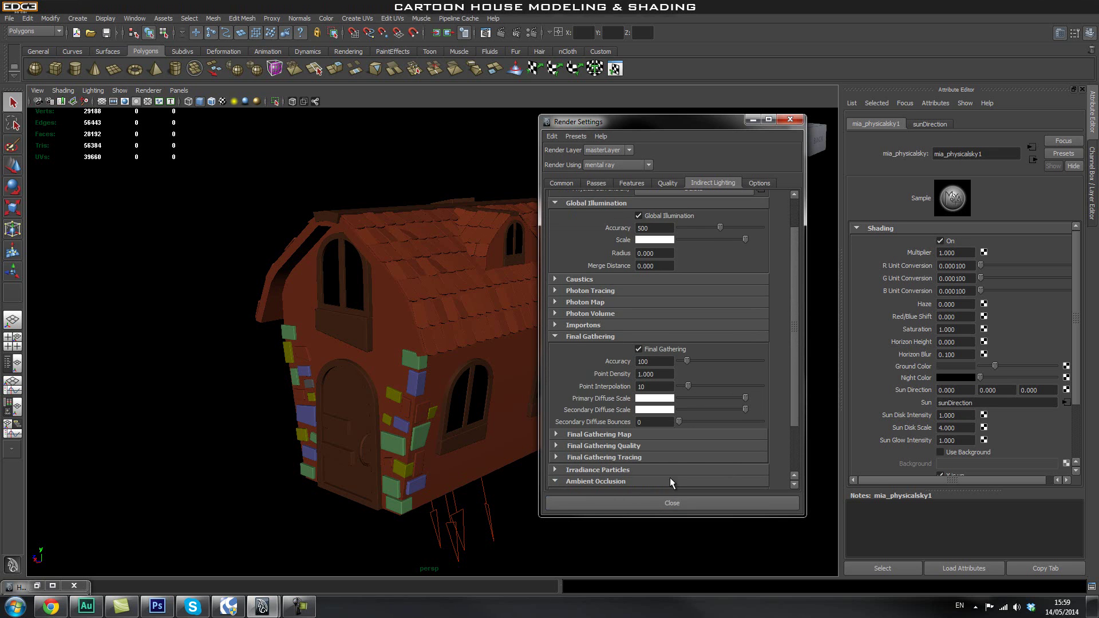
pyautogui.scroll(-3, 792, 338)
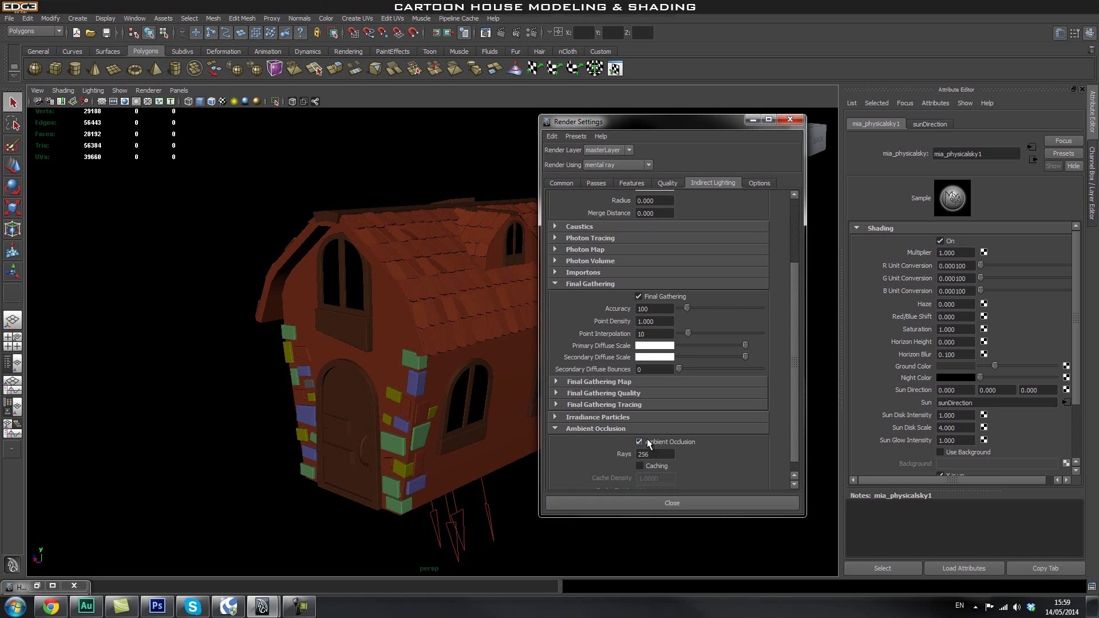
pyautogui.moveTo(796, 365); pyautogui.dragTo(788, 256)
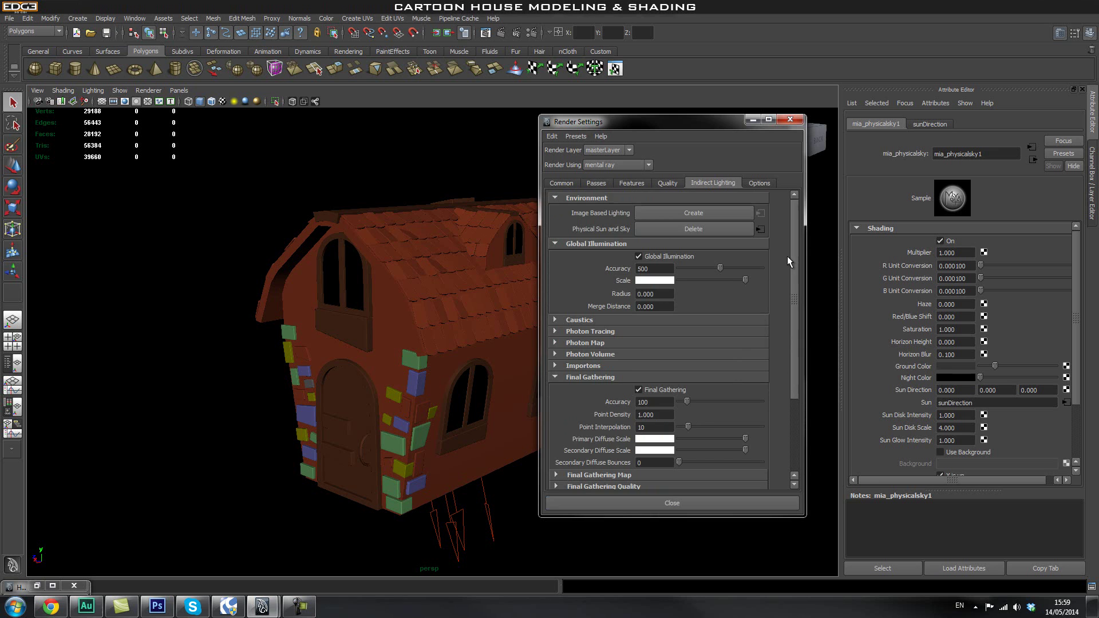
# On the Common tab, enable colour management and set the image format to TIFF
pyautogui.click(566, 185)
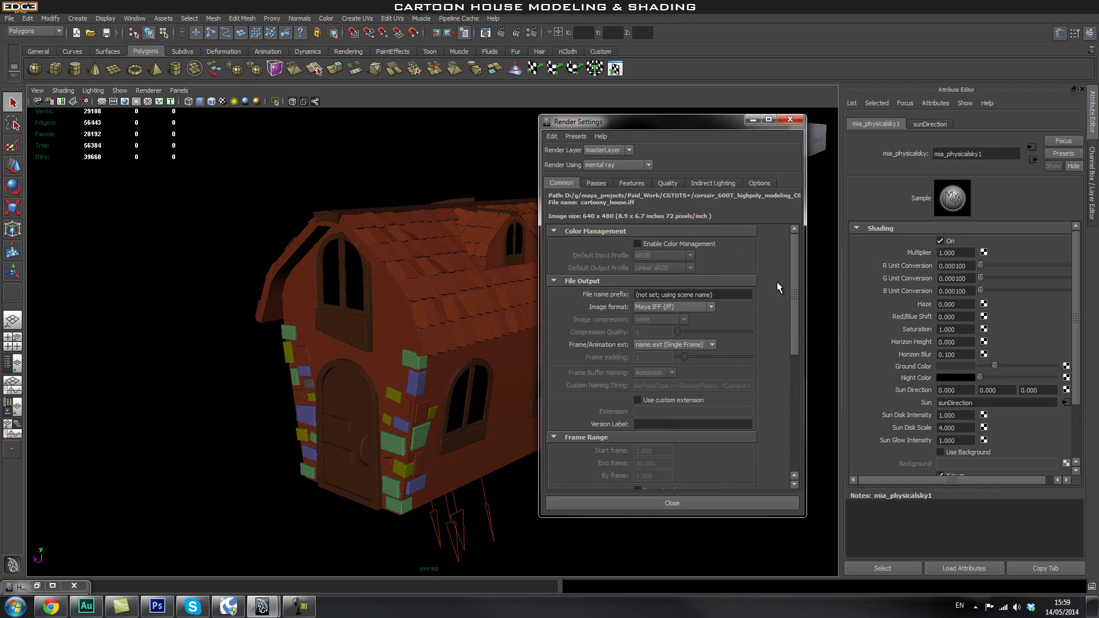
pyautogui.click(638, 244)
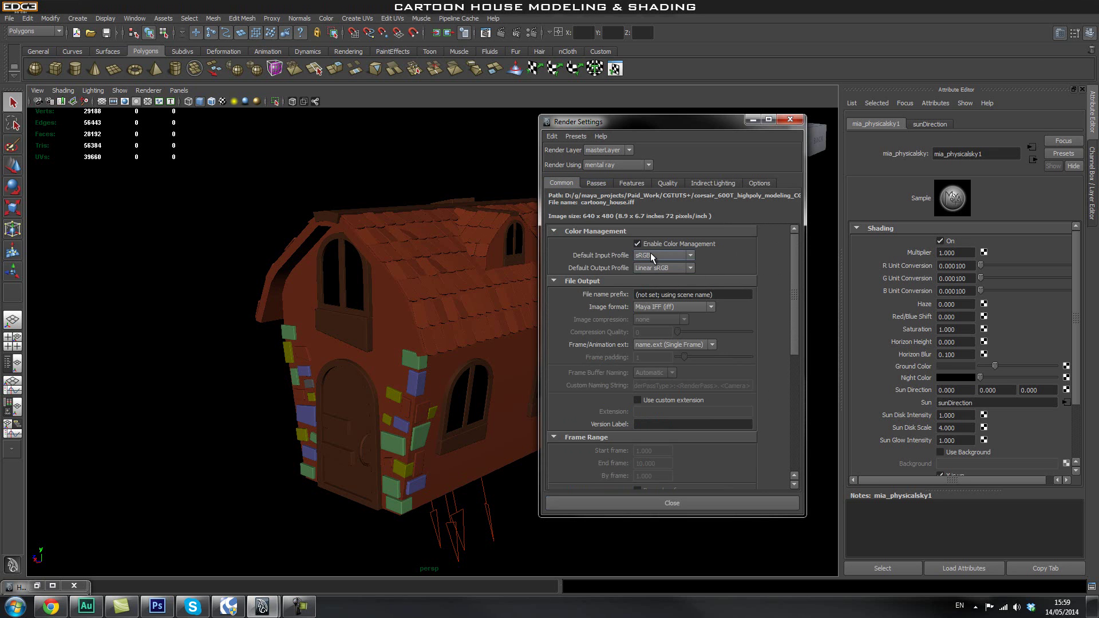
pyautogui.moveTo(795, 262); pyautogui.dragTo(796, 266)
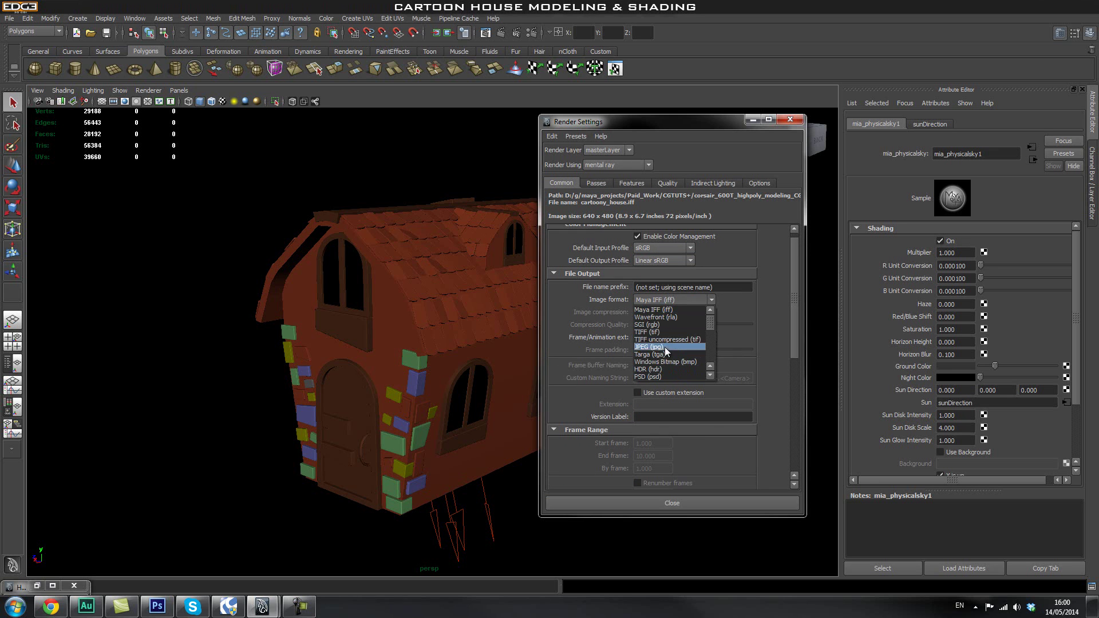
pyautogui.click(665, 332)
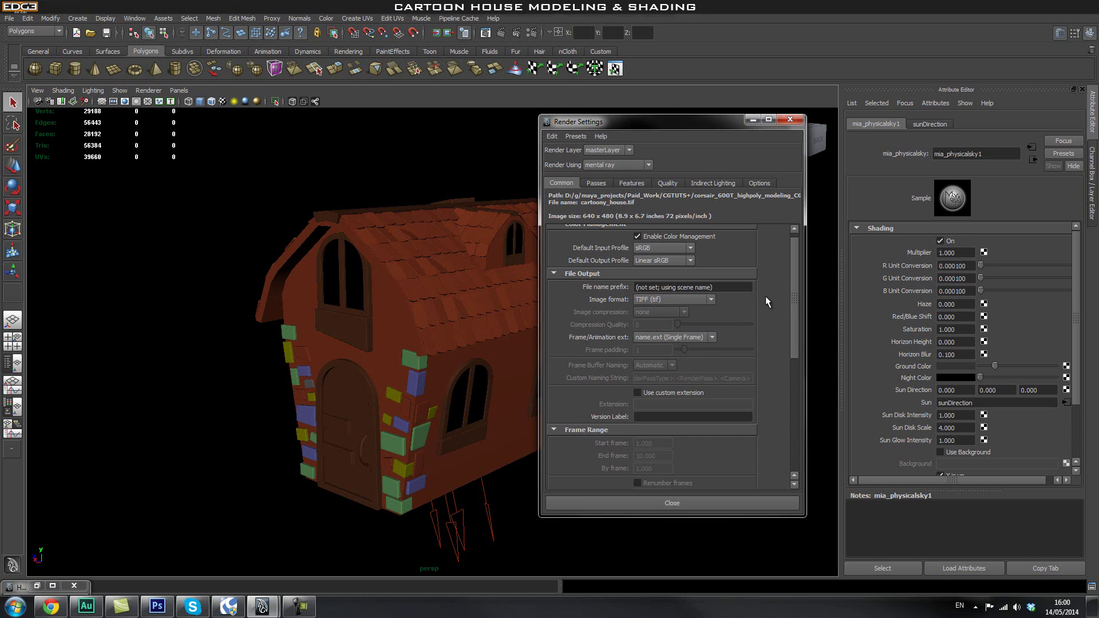
# Keep persp as the renderable camera
pyautogui.moveTo(794, 289); pyautogui.dragTo(789, 368)
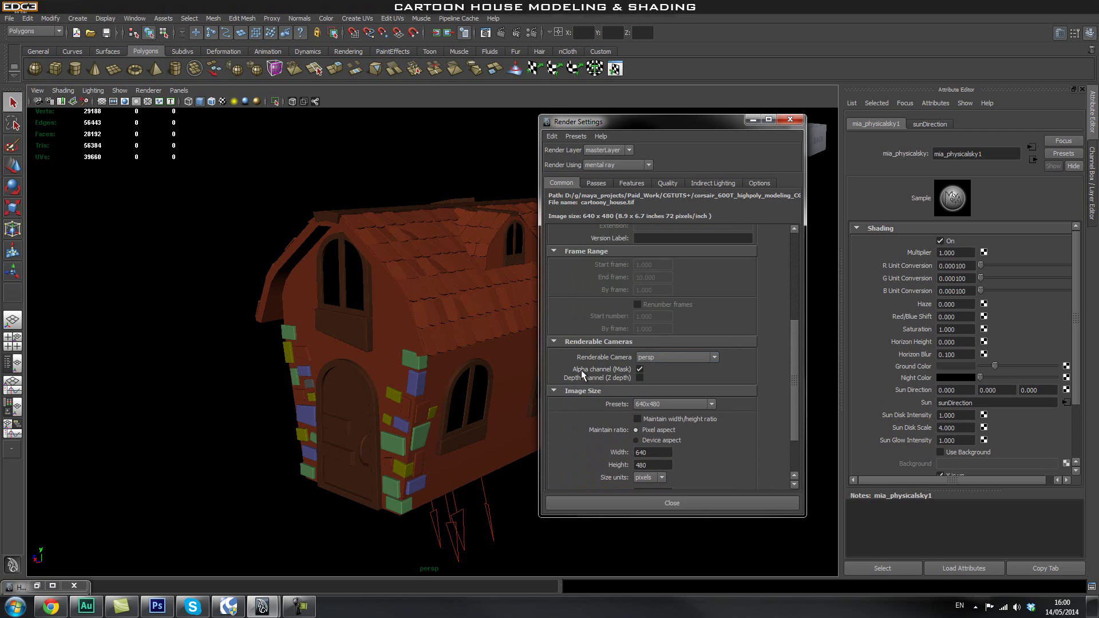
pyautogui.click(653, 355)
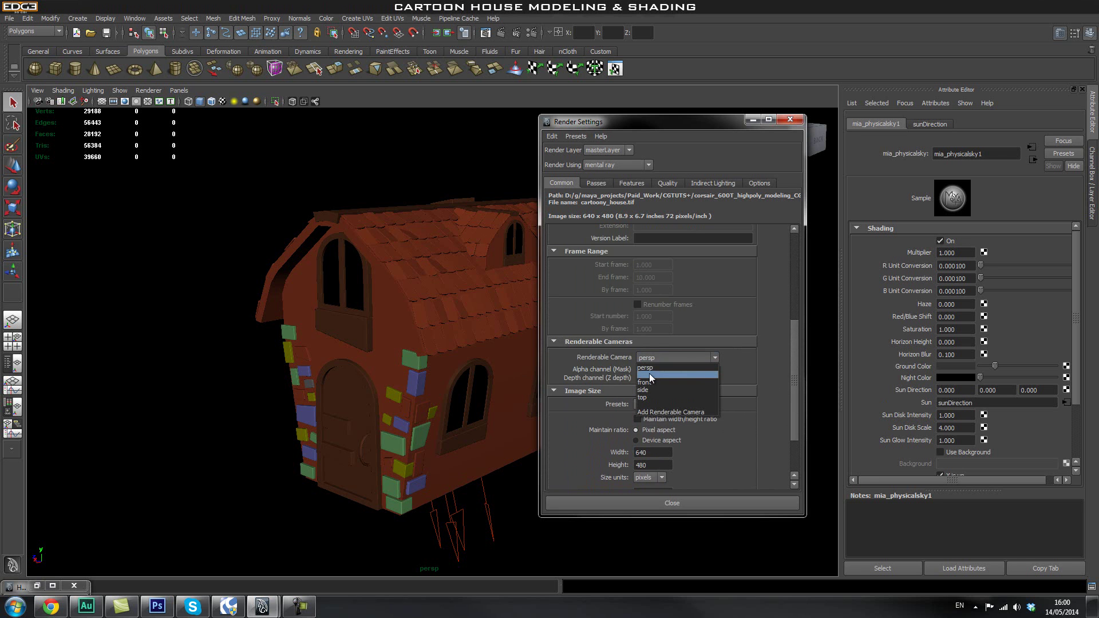
pyautogui.click(650, 368)
pyautogui.keyDown('alt'); pyautogui.moveTo(434, 311); pyautogui.dragTo(492, 351); pyautogui.keyUp('alt')
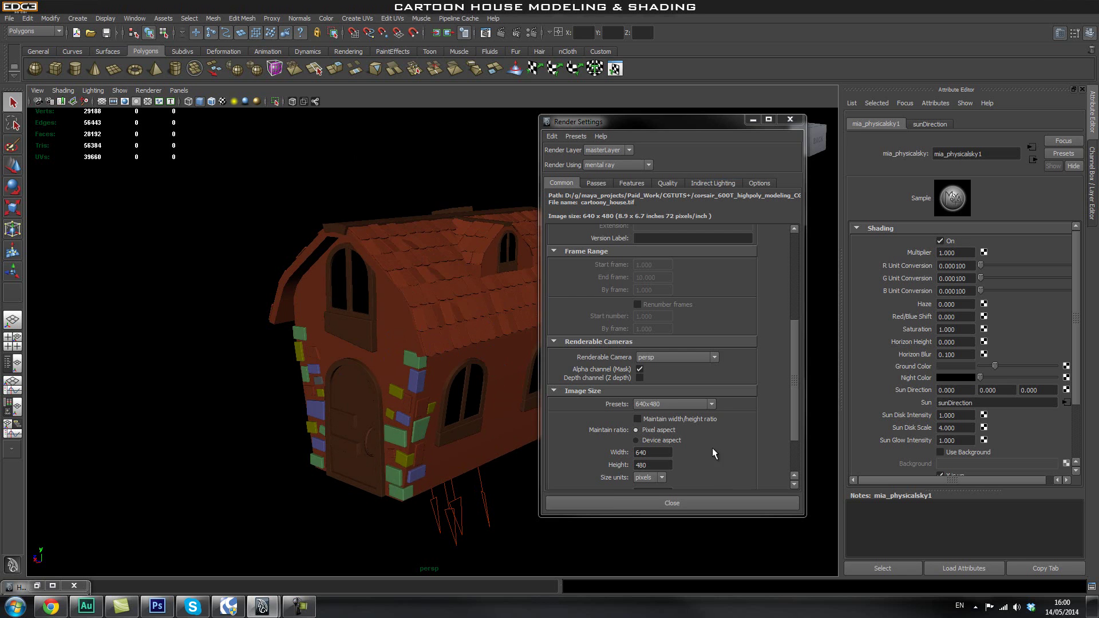
# Set the image size to the 2k Square preset (2048x2048)
pyautogui.moveTo(798, 366); pyautogui.dragTo(796, 397)
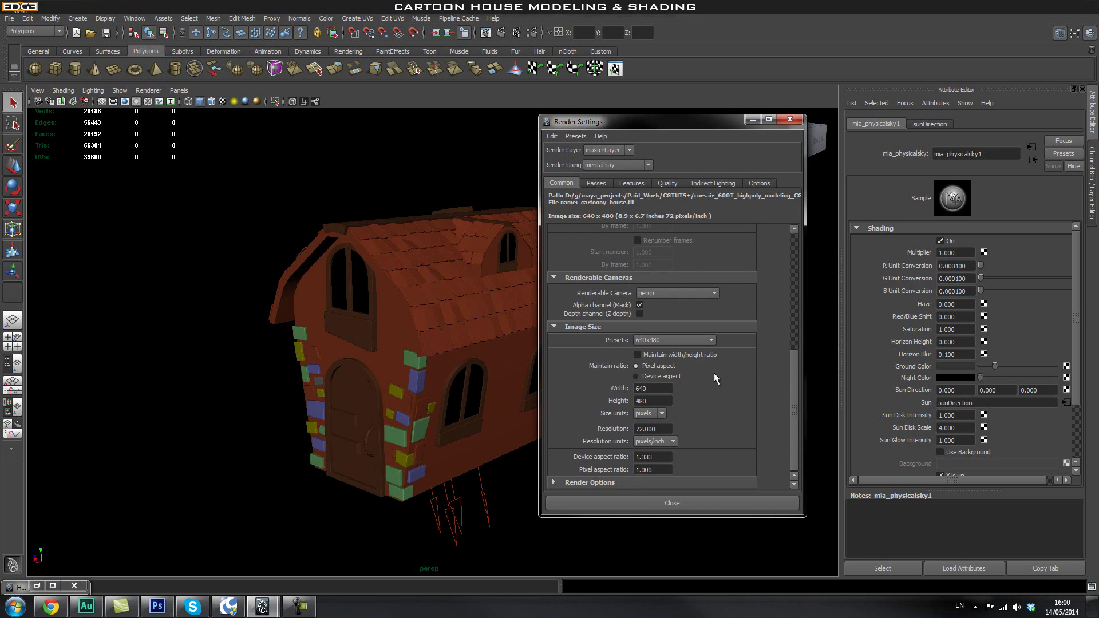
pyautogui.click(683, 340)
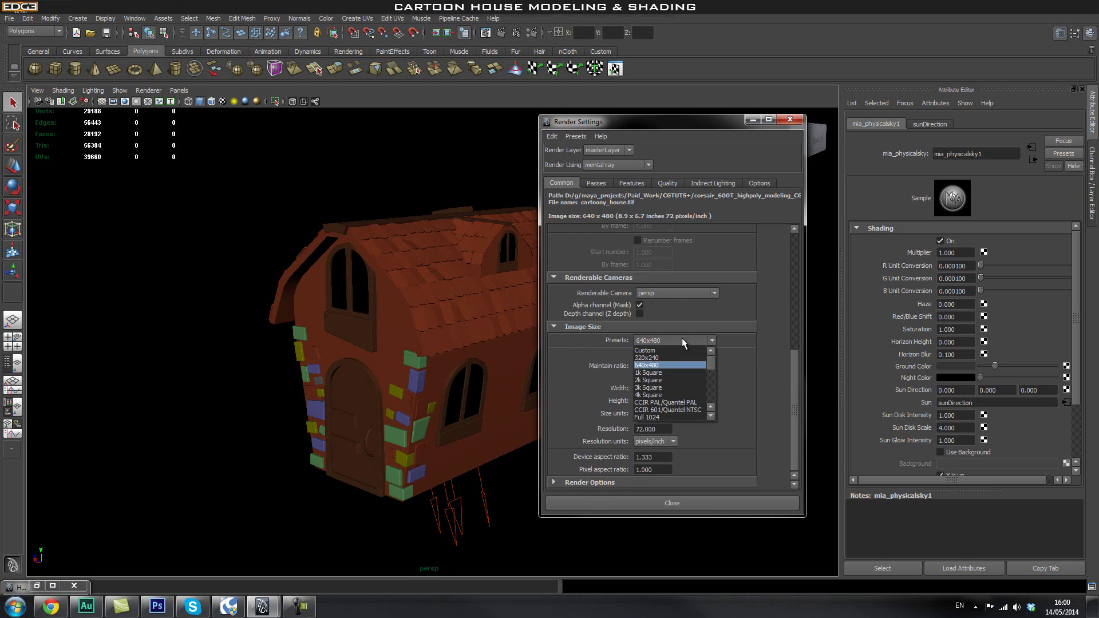
pyautogui.click(668, 380)
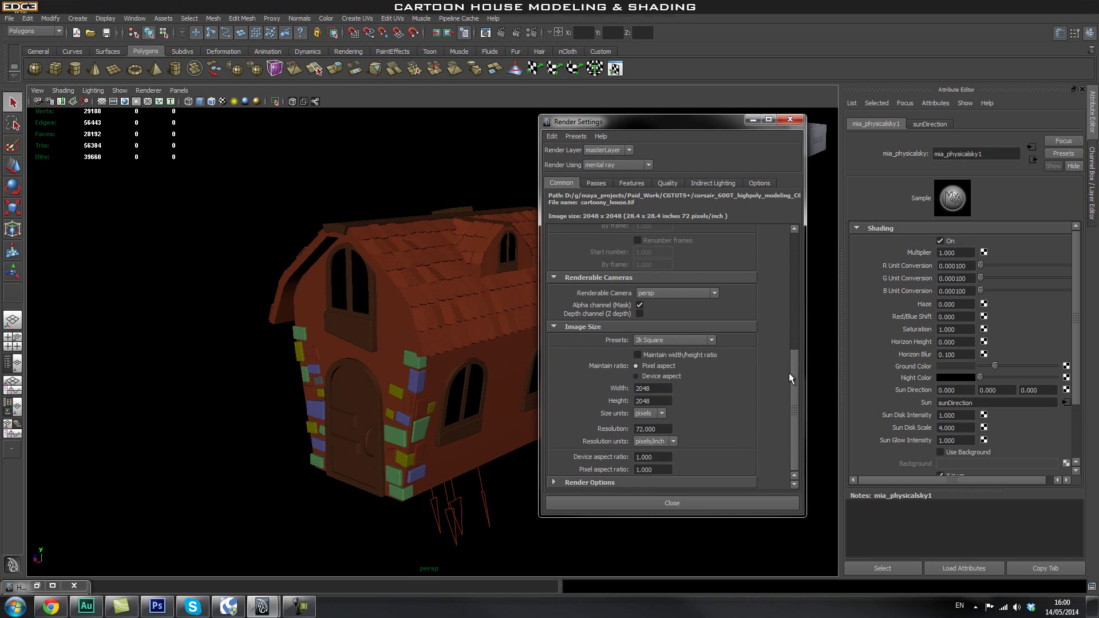
# Disable the default light and render the current frame with mental ray
pyautogui.click(611, 482)
pyautogui.moveTo(789, 379); pyautogui.dragTo(792, 415)
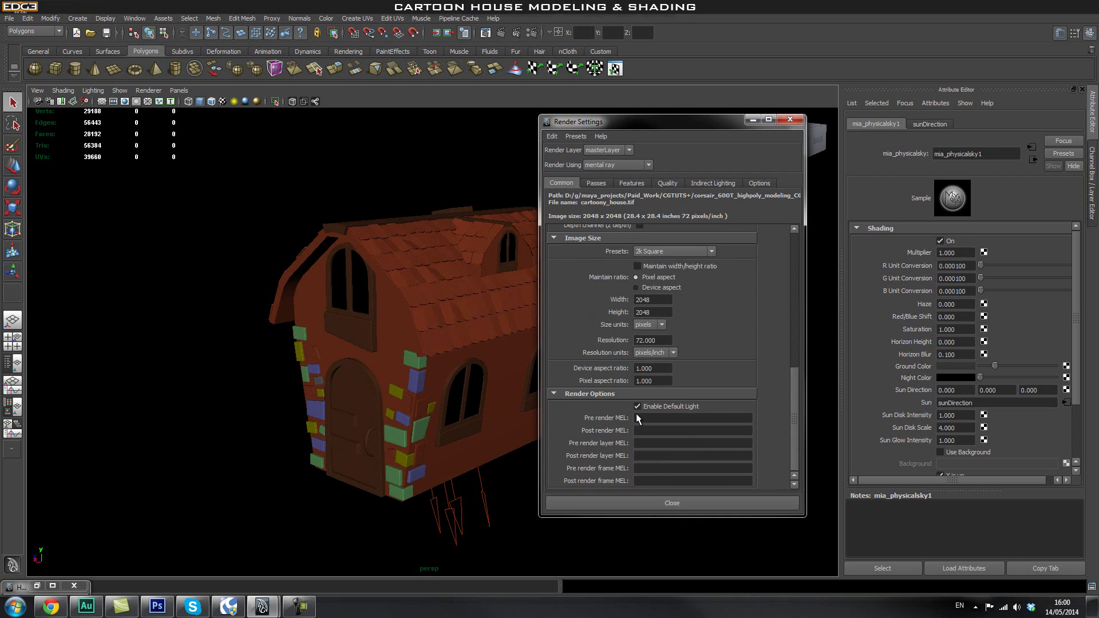
pyautogui.click(679, 403)
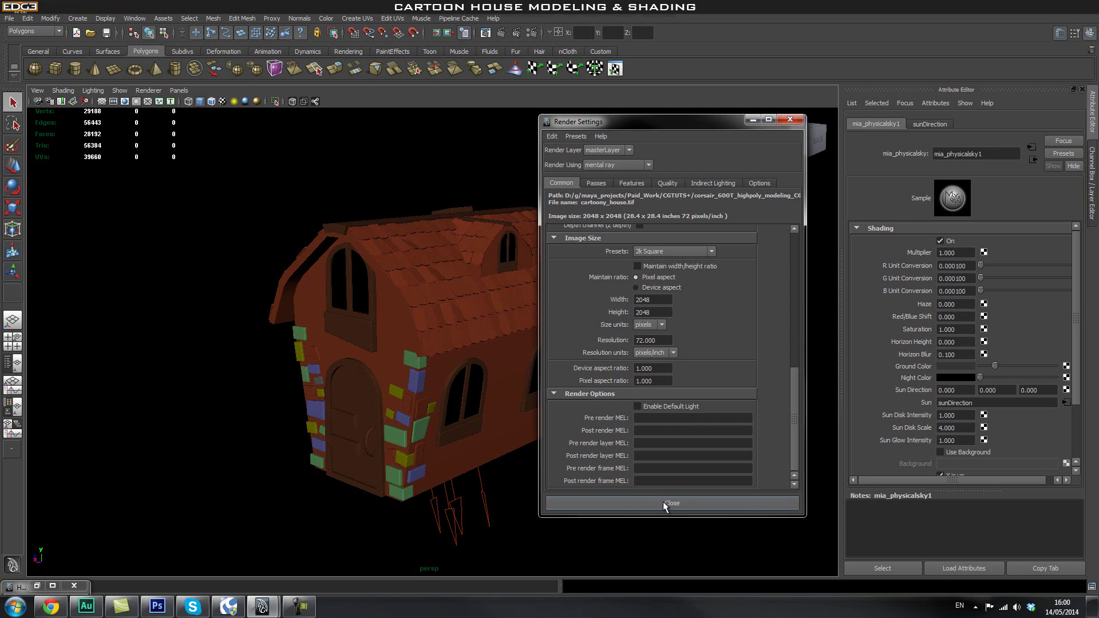
pyautogui.click(664, 503)
pyautogui.click(500, 33)
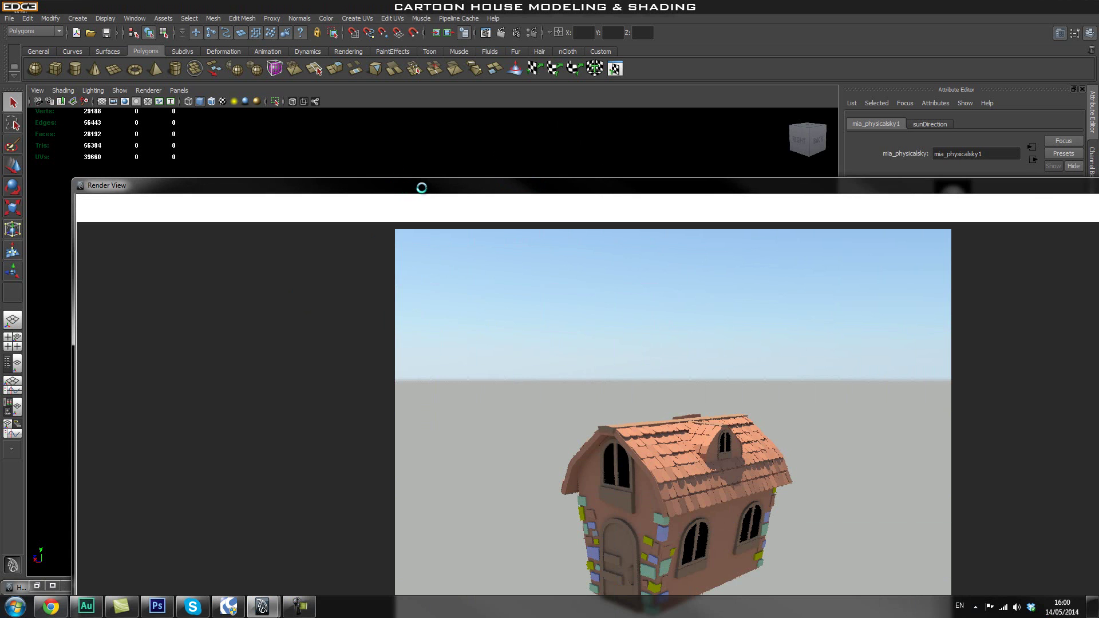
# Keep the 2K sky-lit render in the Render View and browse the image history
pyautogui.moveTo(421, 187); pyautogui.dragTo(413, 15)
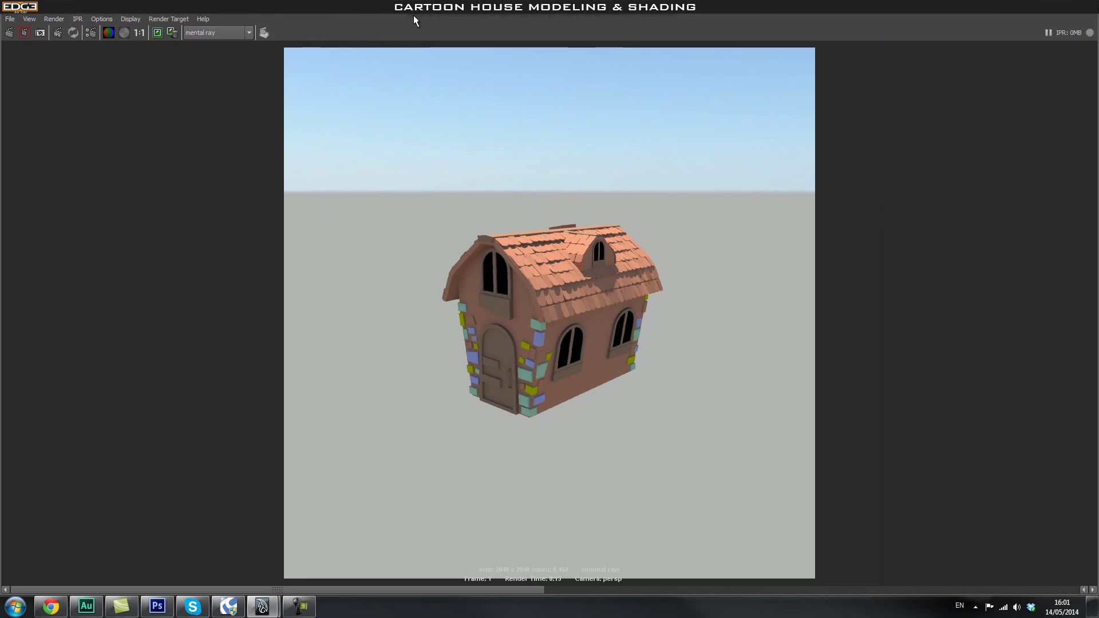
pyautogui.click(157, 33)
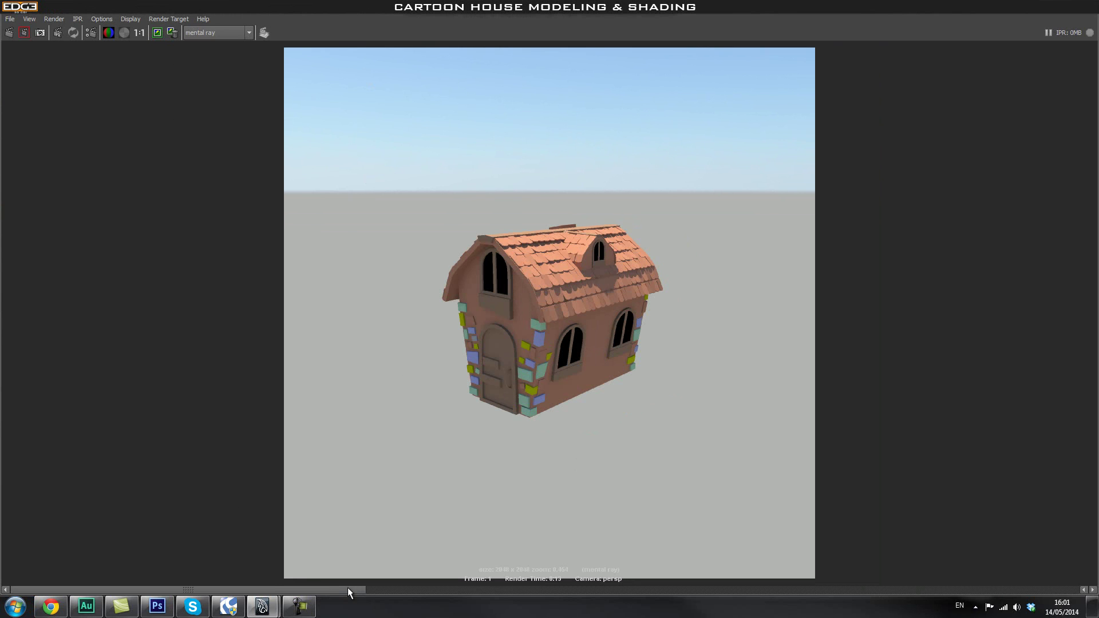
pyautogui.moveTo(341, 589); pyautogui.dragTo(530, 587)
pyautogui.moveTo(623, 589); pyautogui.dragTo(630, 611)
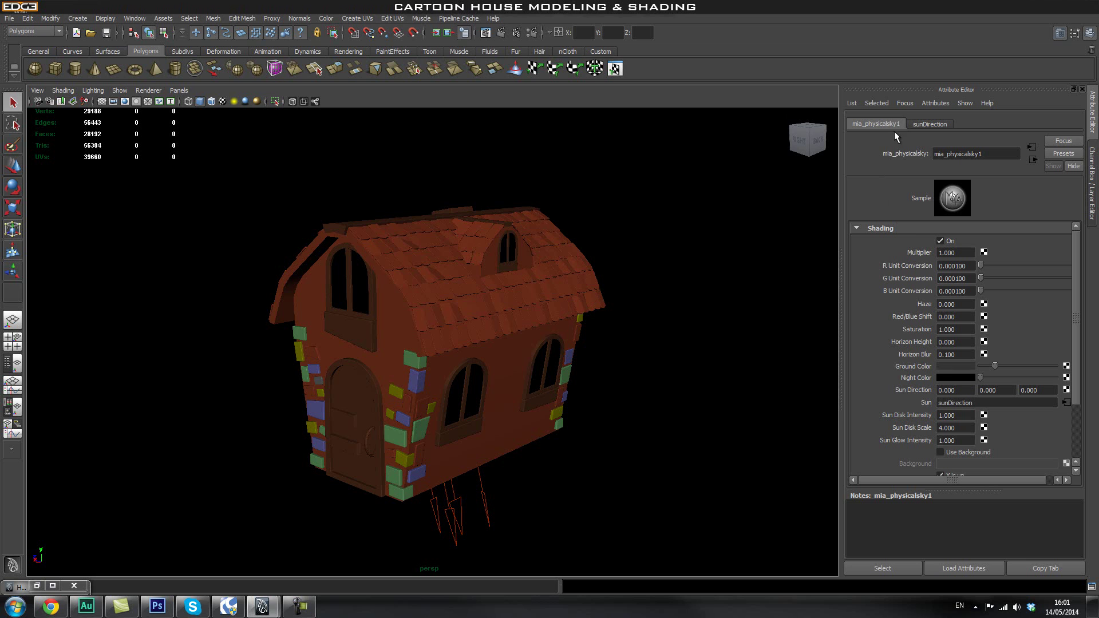
# Change the mia_physicalsky1 Multiplier from 1.000 to 0.2 and commit it
pyautogui.click(964, 253)
pyautogui.write('0.2')
pyautogui.moveTo(1077, 275)
pyautogui.mouseDown()
pyautogui.moveTo(1076, 326)
pyautogui.moveTo(1076, 251)
pyautogui.mouseUp()
pyautogui.scroll(-2, 1076, 315)
pyautogui.moveTo(1076, 319); pyautogui.dragTo(1076, 346)
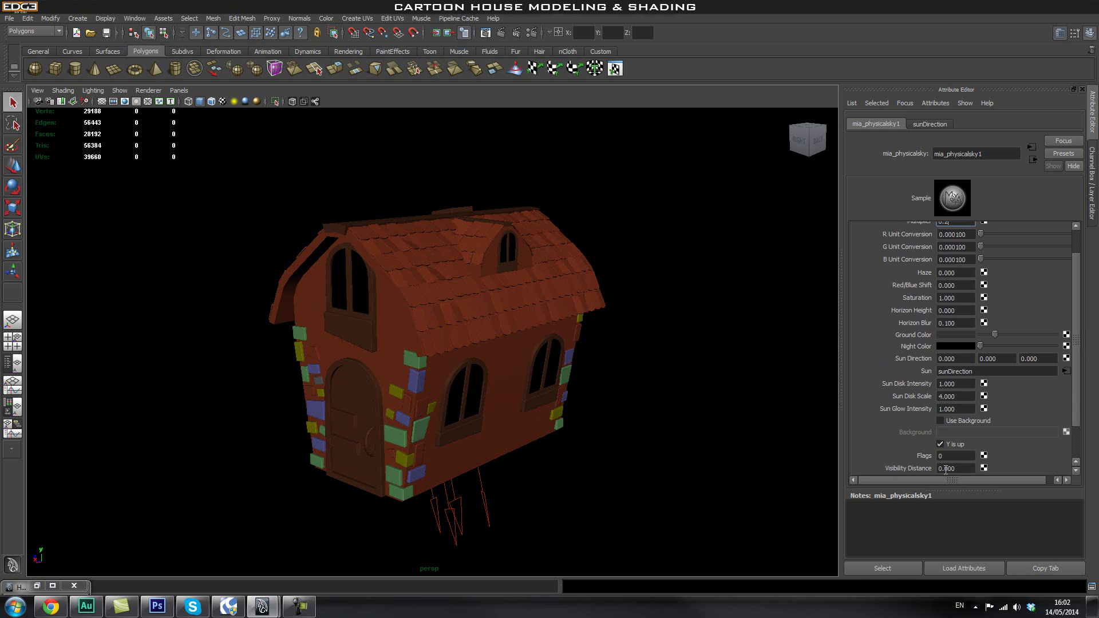
pyautogui.moveTo(1076, 371)
pyautogui.mouseDown()
pyautogui.moveTo(1074, 411)
pyautogui.moveTo(1073, 369)
pyautogui.mouseUp()
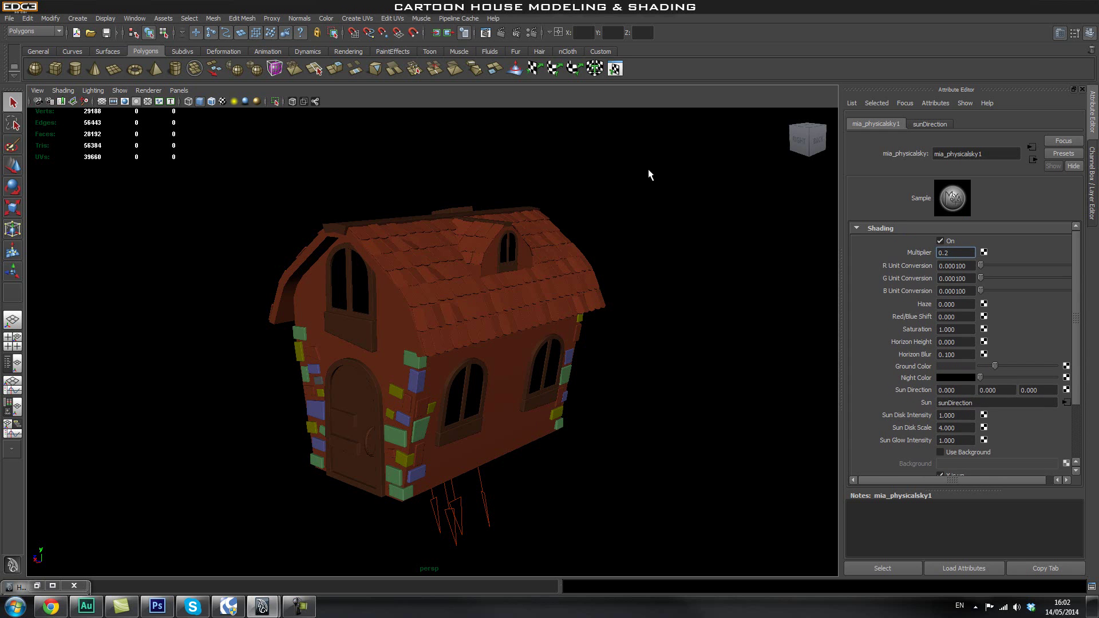
pyautogui.click(532, 33)
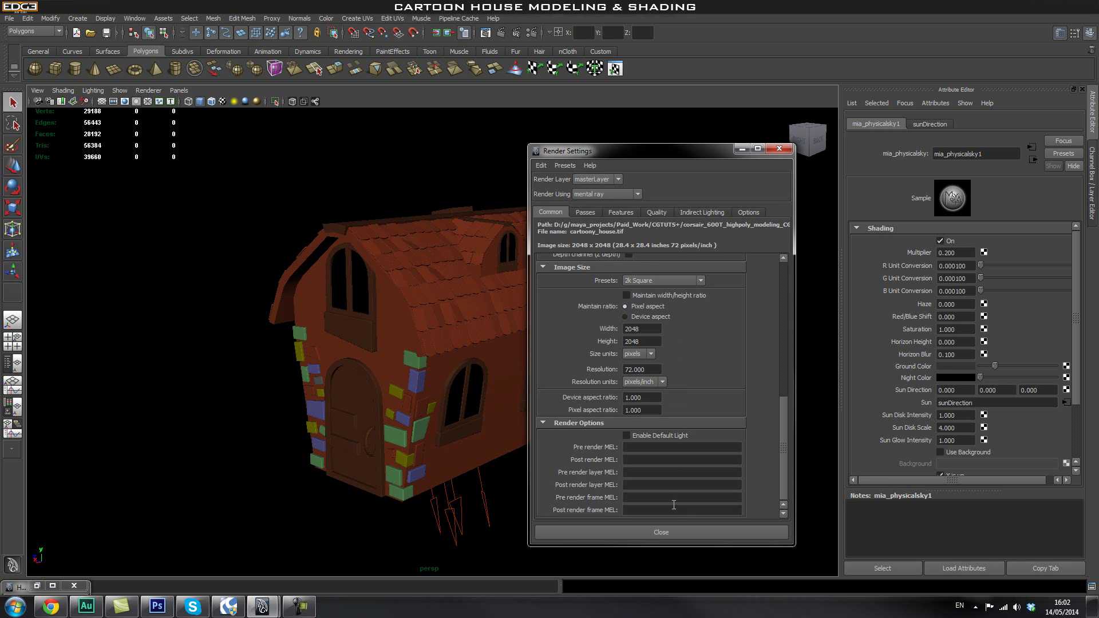
pyautogui.click(778, 149)
pyautogui.keyDown('alt'); pyautogui.moveTo(640, 429); pyautogui.dragTo(562, 432); pyautogui.keyUp('alt')
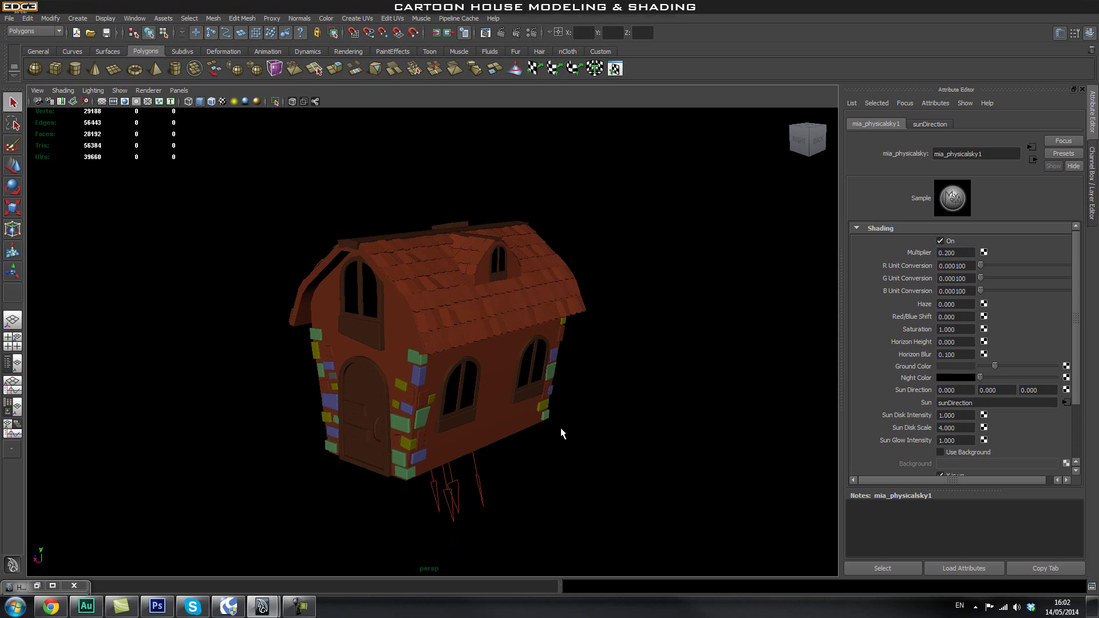
# Create a polygon plane beside the house and set its Rotate X to 90
pyautogui.click(114, 67)
pyautogui.moveTo(238, 445); pyautogui.dragTo(255, 452)
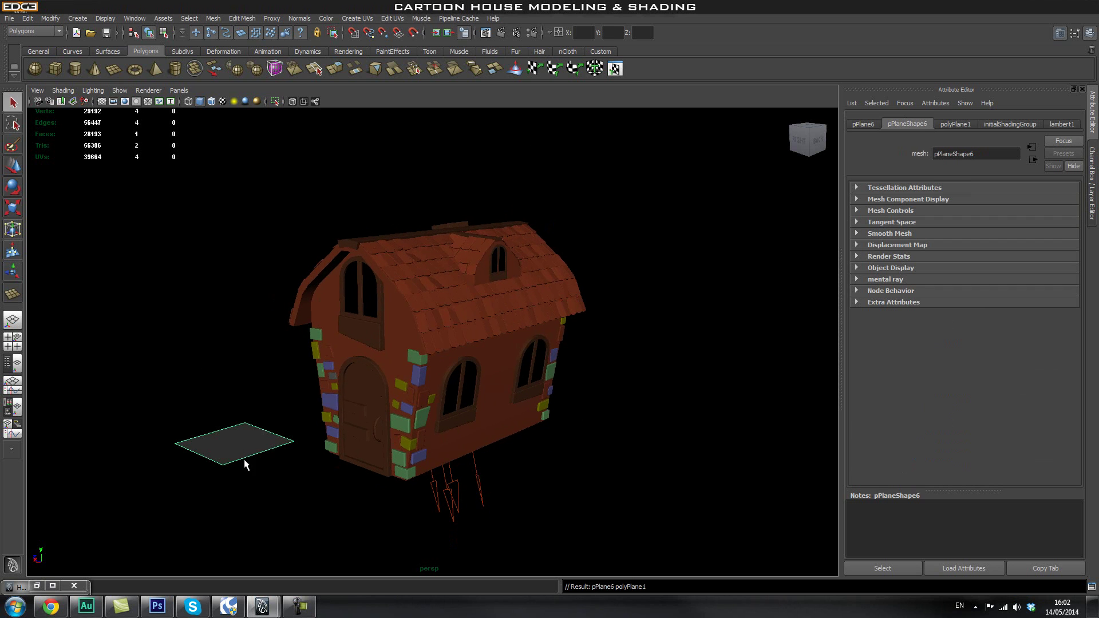
pyautogui.press('e')
pyautogui.moveTo(240, 415); pyautogui.dragTo(257, 478)
pyautogui.hotkey('ctrl', 'a')
pyautogui.click(1063, 164)
pyautogui.write('90')
pyautogui.press('Return')
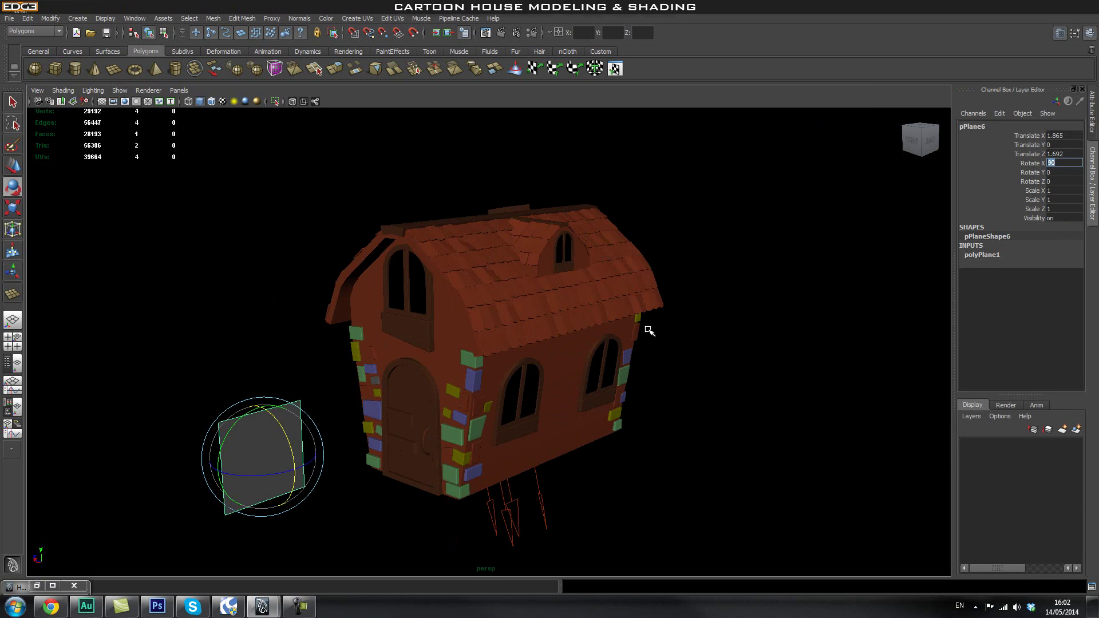
# Scale the plane to about 20.12, slide it along X and turn it in Y
pyautogui.press('r')
pyautogui.moveTo(300, 458); pyautogui.dragTo(662, 441, button='middle')
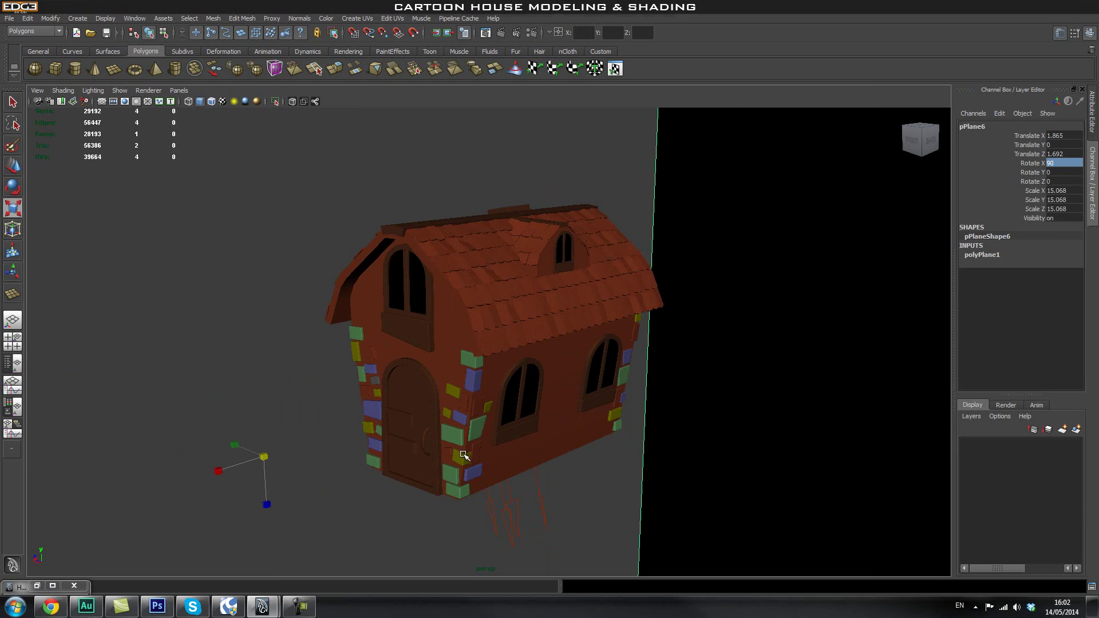
pyautogui.moveTo(263, 454); pyautogui.dragTo(574, 469, button='middle')
pyautogui.press('t')
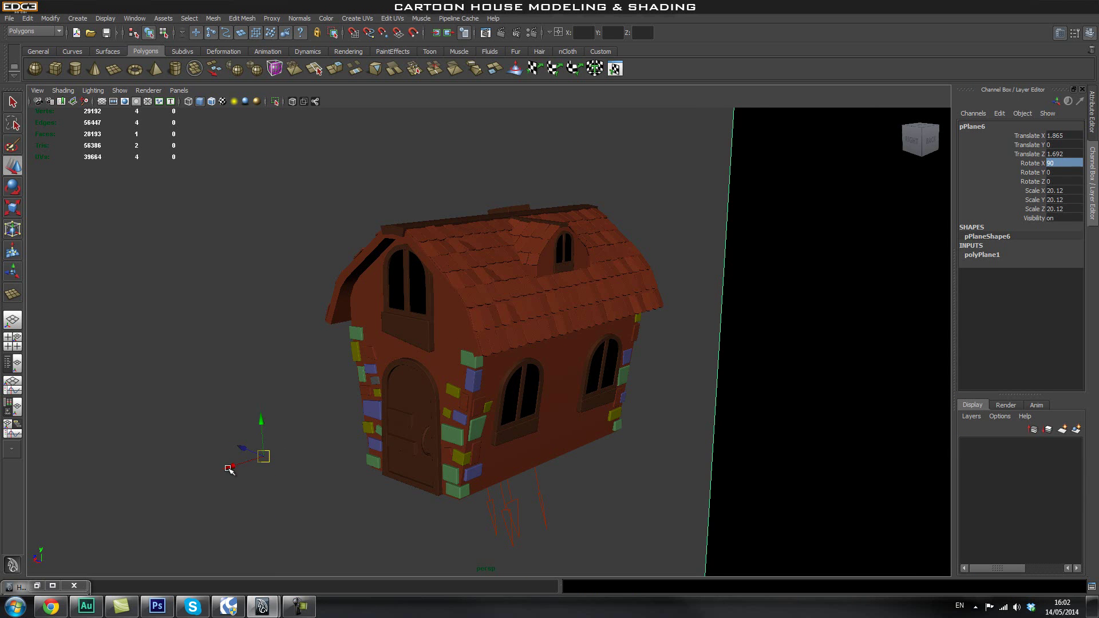
pyautogui.moveTo(302, 459); pyautogui.dragTo(691, 421, button='middle')
pyautogui.press('e')
pyautogui.moveTo(675, 351); pyautogui.dragTo(663, 352, button='middle')
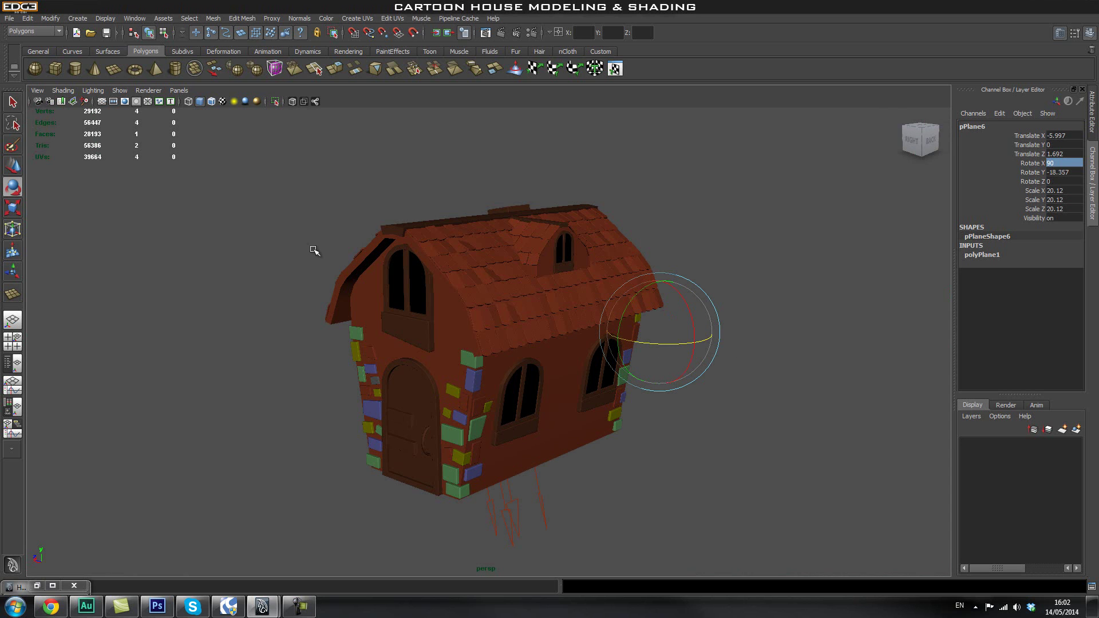
# Assign the plane a new Lambert material and rename its shape to black_background
pyautogui.rightClick(296, 212)
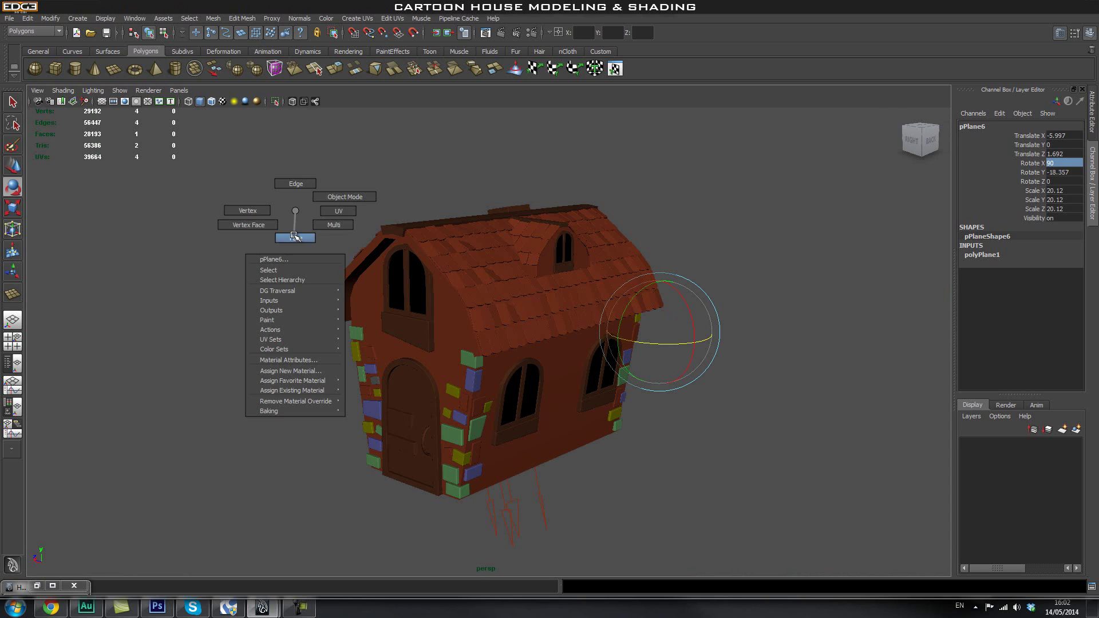
pyautogui.click(316, 371)
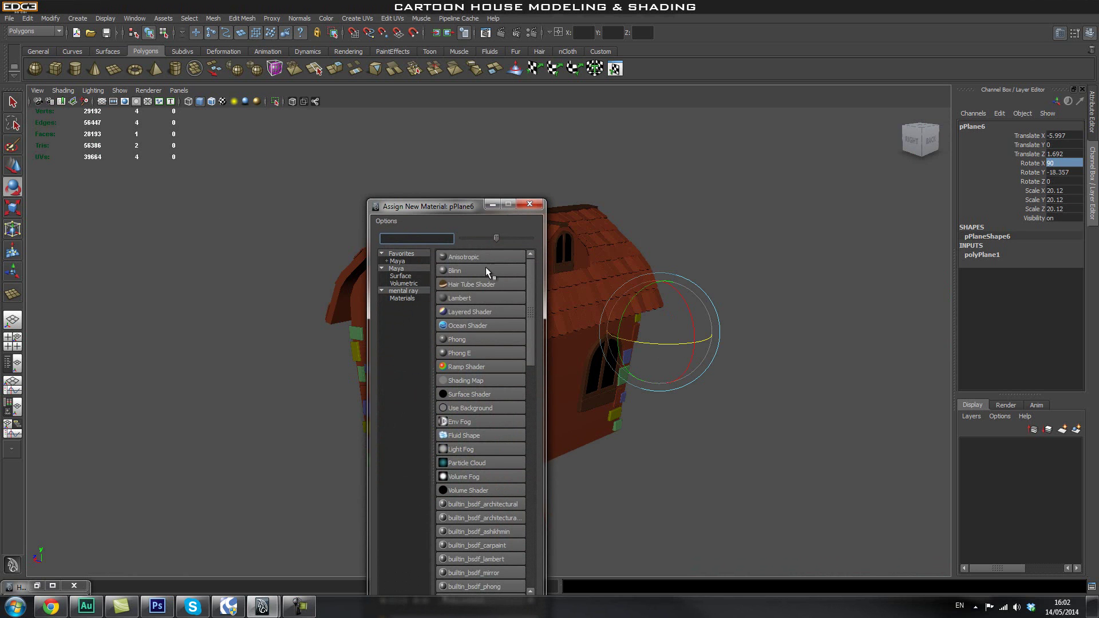
pyautogui.click(454, 296)
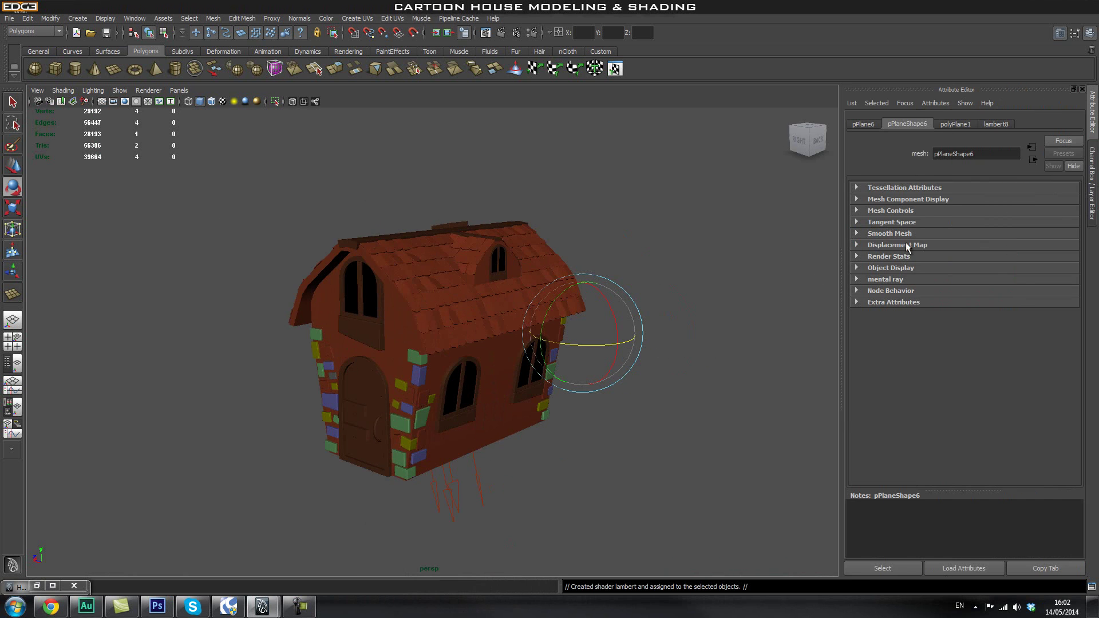
pyautogui.doubleClick(989, 153)
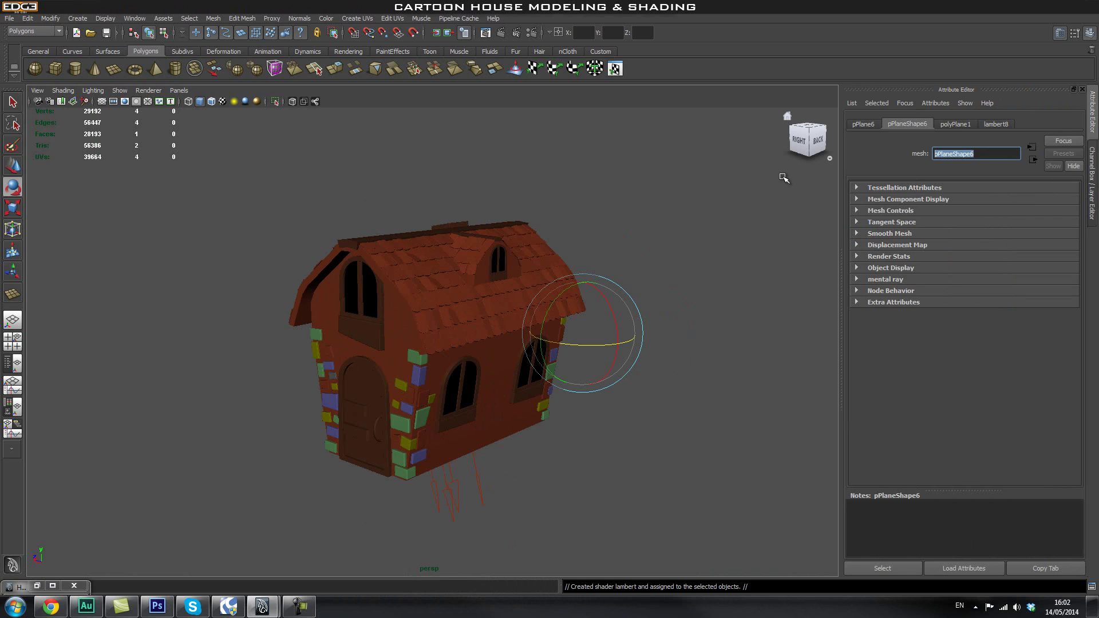
pyautogui.write('black_background')
pyautogui.press('Return')
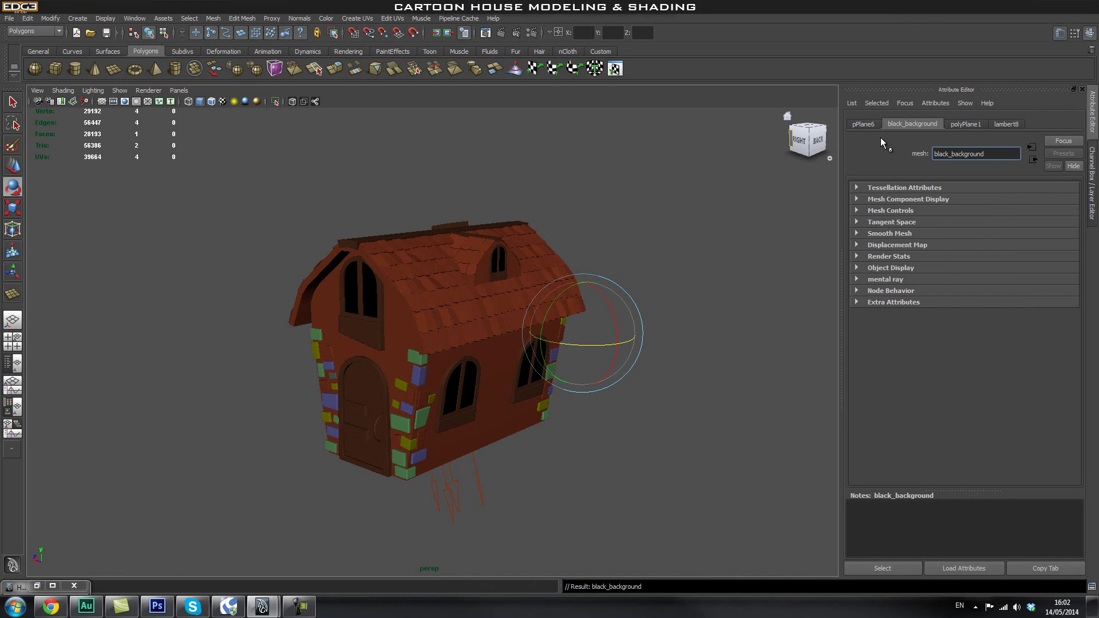
# Rename the plane's Lambert material to black_background_mtr
pyautogui.rightClick(628, 146)
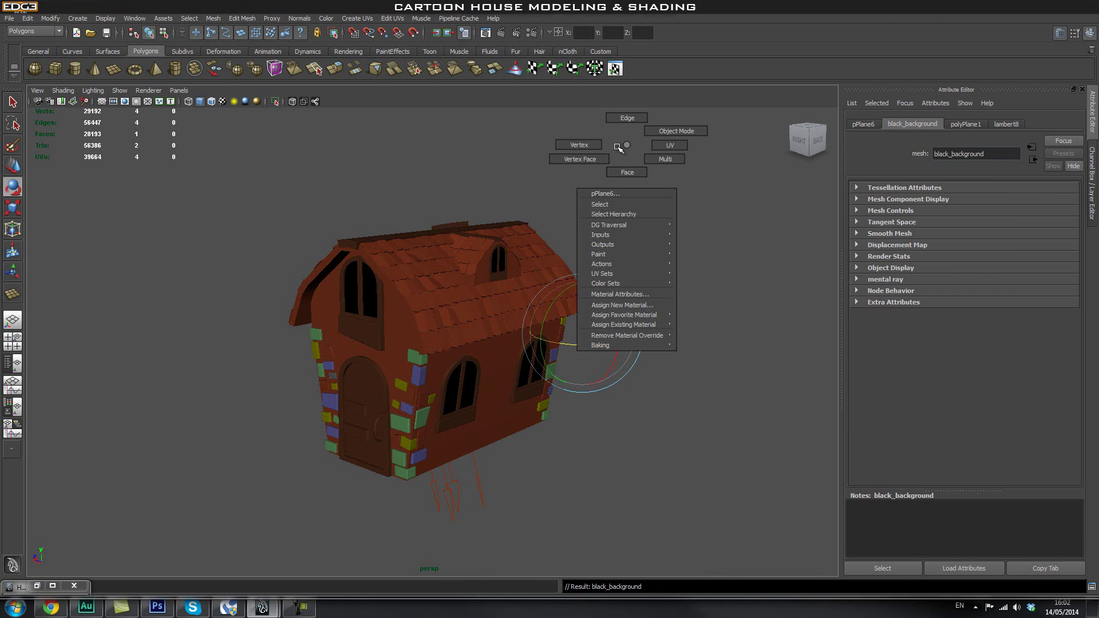
pyautogui.click(630, 148)
pyautogui.click(1007, 124)
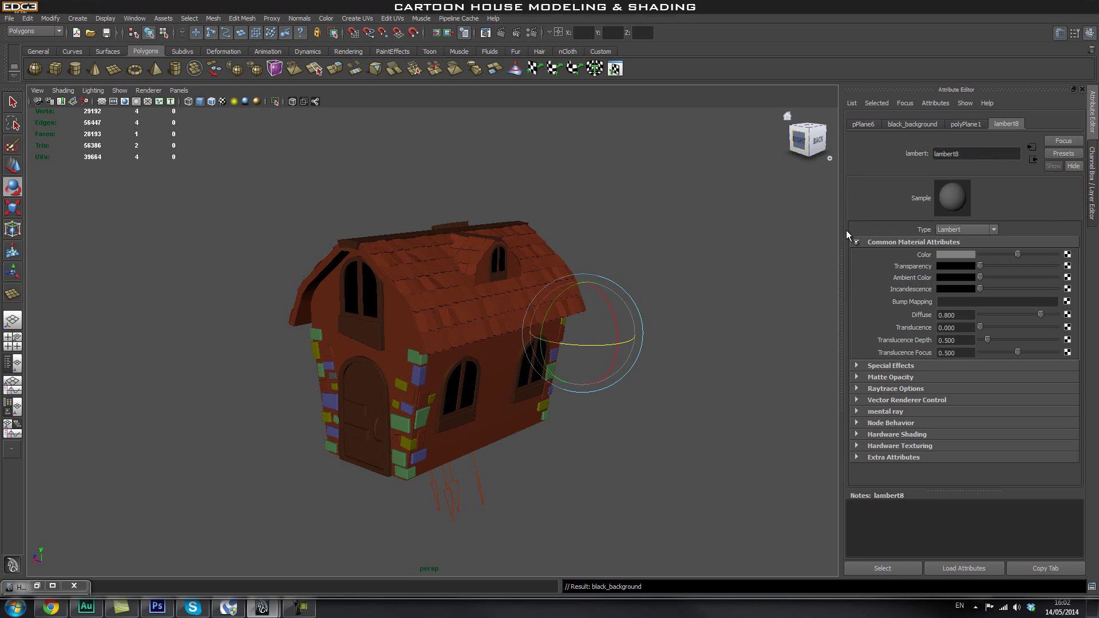
pyautogui.doubleClick(970, 154)
pyautogui.write('black_b')
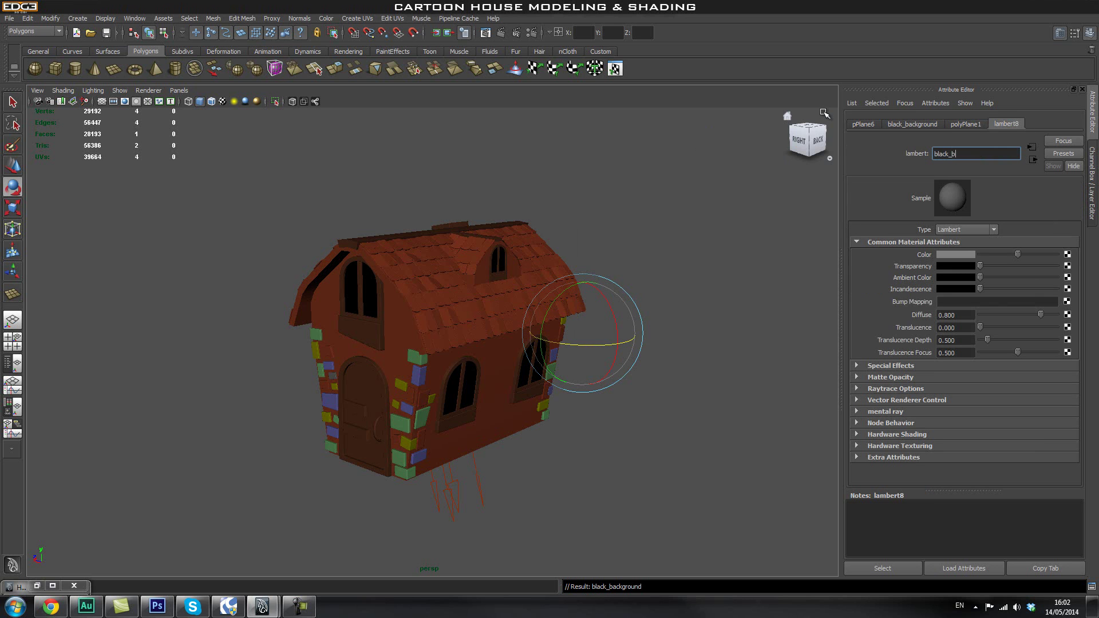
pyautogui.write('ackground_mtr')
pyautogui.press('Return')
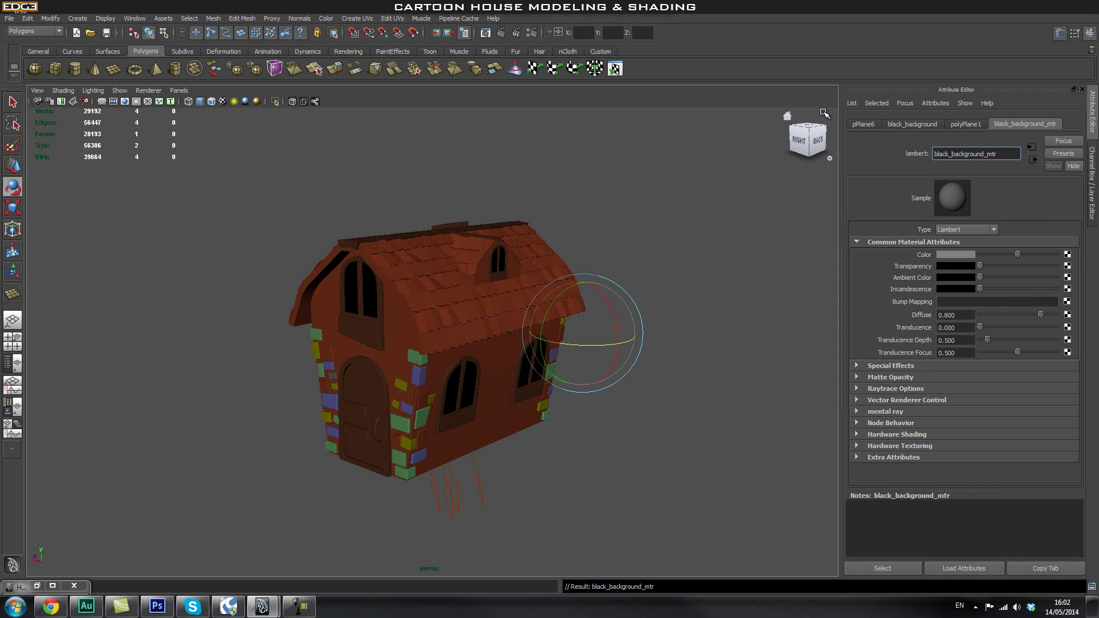
# Set the black_background_mtr colour to pure black
pyautogui.click(967, 255)
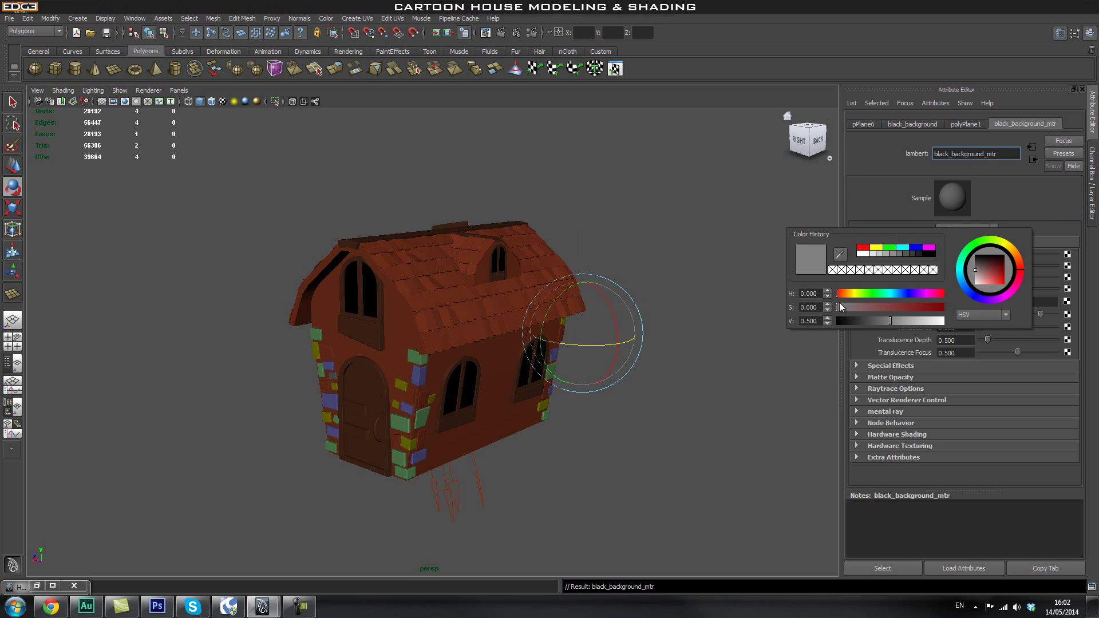
pyautogui.moveTo(857, 322); pyautogui.dragTo(837, 322)
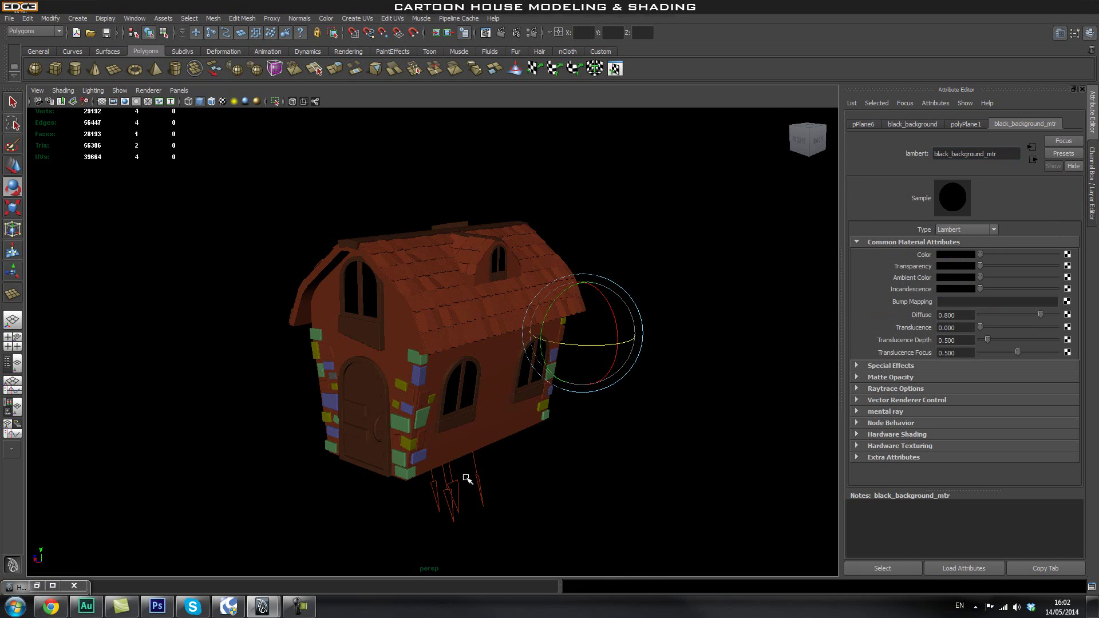
pyautogui.moveTo(694, 356); pyautogui.dragTo(730, 343, button='right')
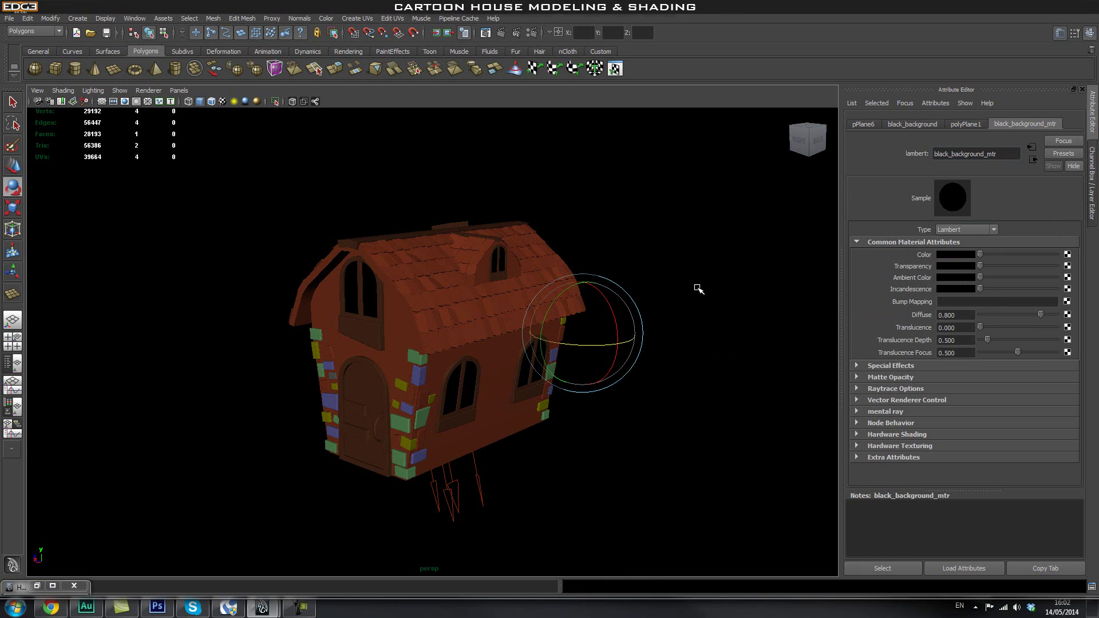
pyautogui.click(452, 490)
# Select the sun directional light and raise it above the house
pyautogui.keyDown('alt'); pyautogui.moveTo(545, 488); pyautogui.dragTo(563, 323); pyautogui.keyUp('alt')
pyautogui.keyDown('alt'); pyautogui.moveTo(530, 359); pyautogui.dragTo(441, 117); pyautogui.keyUp('alt')
pyautogui.press('w')
pyautogui.click(540, 471)
pyautogui.click(447, 477)
pyautogui.moveTo(446, 395); pyautogui.dragTo(441, 102)
pyautogui.click(559, 478)
pyautogui.click(435, 478)
pyautogui.moveTo(439, 392); pyautogui.dragTo(439, 114)
# Move the sun light to the upper left, turn on Use All Lights, and angle it toward the house
pyautogui.keyDown('alt'); pyautogui.moveTo(618, 282); pyautogui.dragTo(461, 281, button='right'); pyautogui.keyUp('alt')
pyautogui.keyDown('alt'); pyautogui.moveTo(461, 281); pyautogui.dragTo(426, 263); pyautogui.keyUp('alt')
pyautogui.moveTo(383, 232); pyautogui.dragTo(250, 305)
pyautogui.press('e')
pyautogui.keyDown('alt'); pyautogui.moveTo(382, 394); pyautogui.dragTo(367, 344); pyautogui.keyUp('alt')
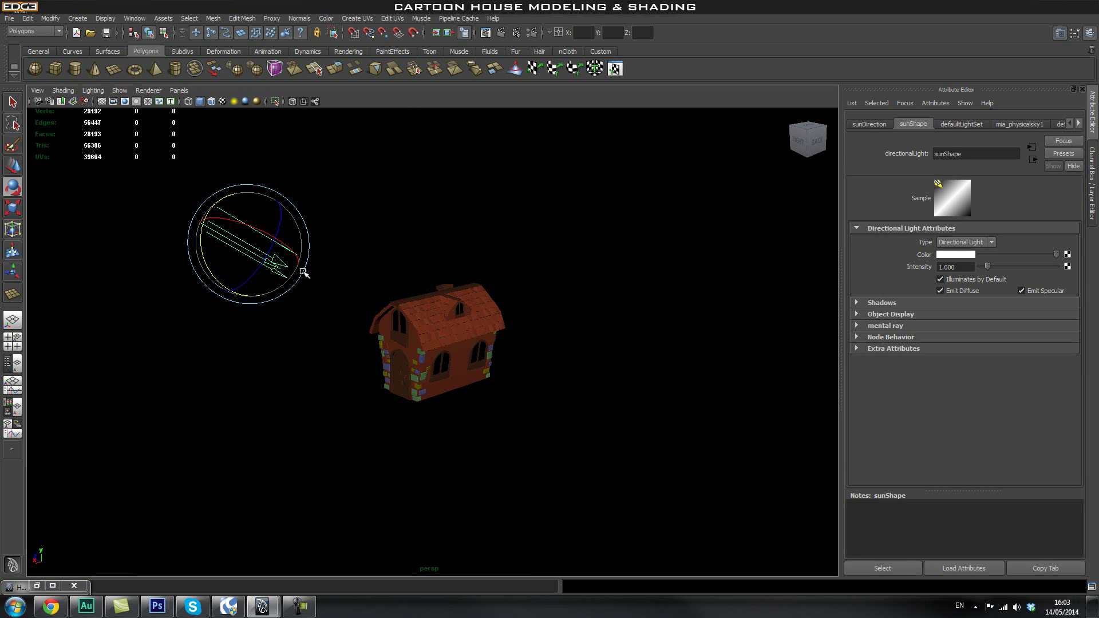
pyautogui.click(235, 101)
pyautogui.moveTo(401, 350)
pyautogui.keyDown('alt'); pyautogui.mouseDown()
pyautogui.moveTo(458, 311)
pyautogui.moveTo(601, 326)
pyautogui.moveTo(530, 342)
pyautogui.moveTo(479, 333)
pyautogui.moveTo(520, 338)
pyautogui.moveTo(494, 311)
pyautogui.mouseUp(); pyautogui.keyUp('alt')
pyautogui.scroll(-3, 401, 280)
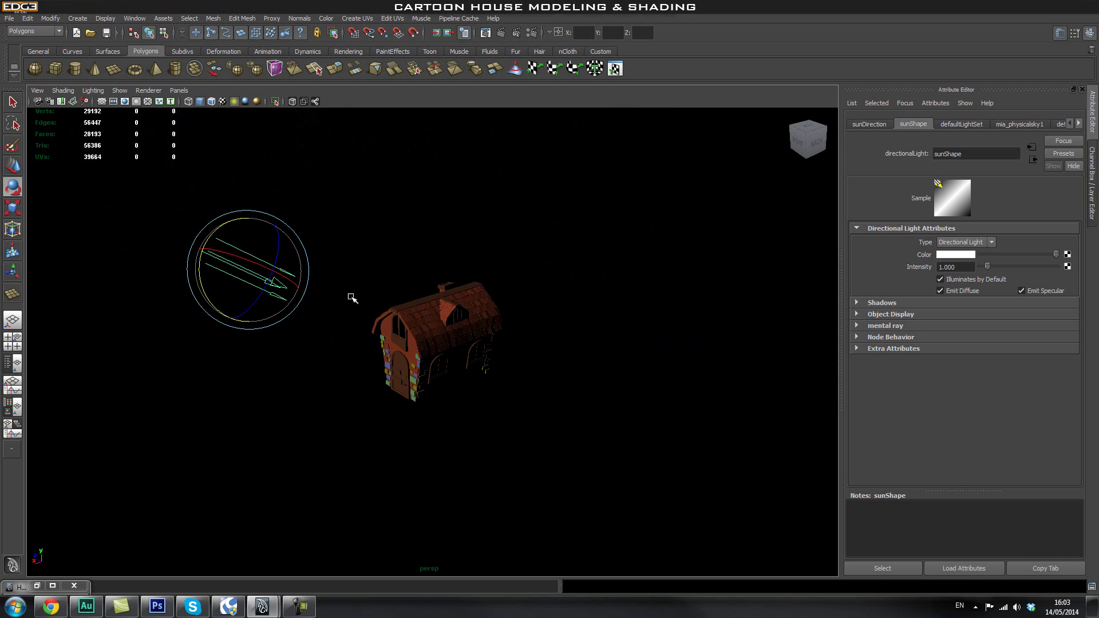
pyautogui.moveTo(245, 259); pyautogui.dragTo(288, 318)
# Raise and re-aim the sun light over the house, then render the current frame
pyautogui.press('w')
pyautogui.moveTo(296, 263); pyautogui.dragTo(295, 125)
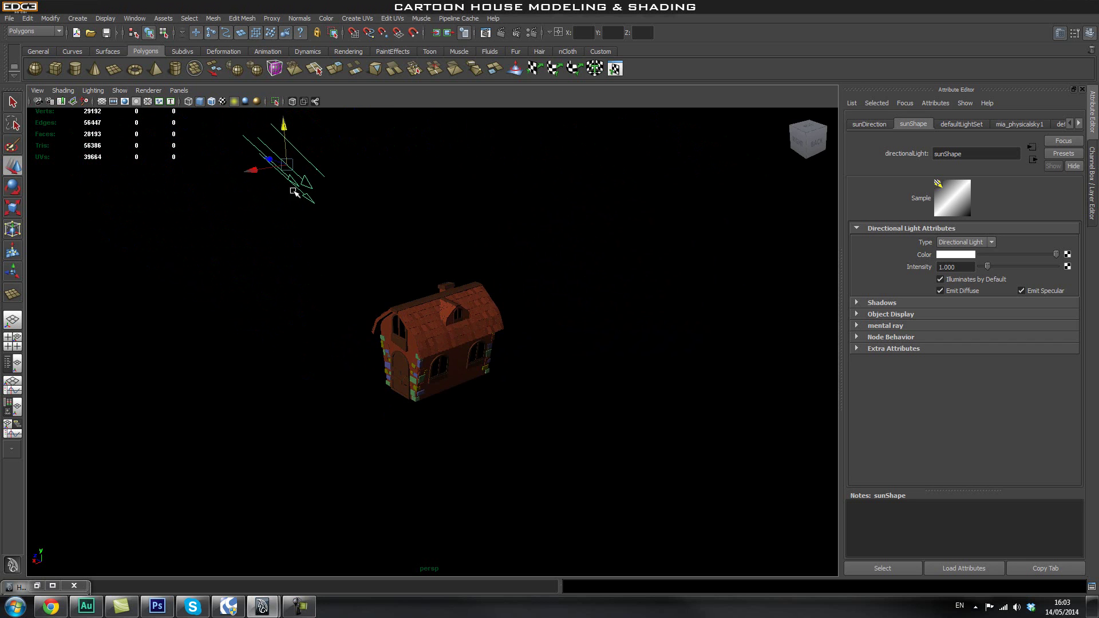
pyautogui.keyDown('alt'); pyautogui.moveTo(250, 173); pyautogui.dragTo(354, 309); pyautogui.keyUp('alt')
pyautogui.moveTo(440, 320); pyautogui.dragTo(462, 301)
pyautogui.press('e')
pyautogui.keyDown('alt'); pyautogui.moveTo(385, 265); pyautogui.dragTo(274, 256); pyautogui.keyUp('alt')
pyautogui.press('w')
pyautogui.moveTo(201, 231); pyautogui.dragTo(401, 240)
pyautogui.press('e')
pyautogui.keyDown('alt'); pyautogui.moveTo(339, 391); pyautogui.dragTo(643, 432, button='right'); pyautogui.keyUp('alt')
pyautogui.keyDown('alt'); pyautogui.moveTo(642, 431); pyautogui.dragTo(598, 419); pyautogui.keyUp('alt')
pyautogui.click(500, 33)
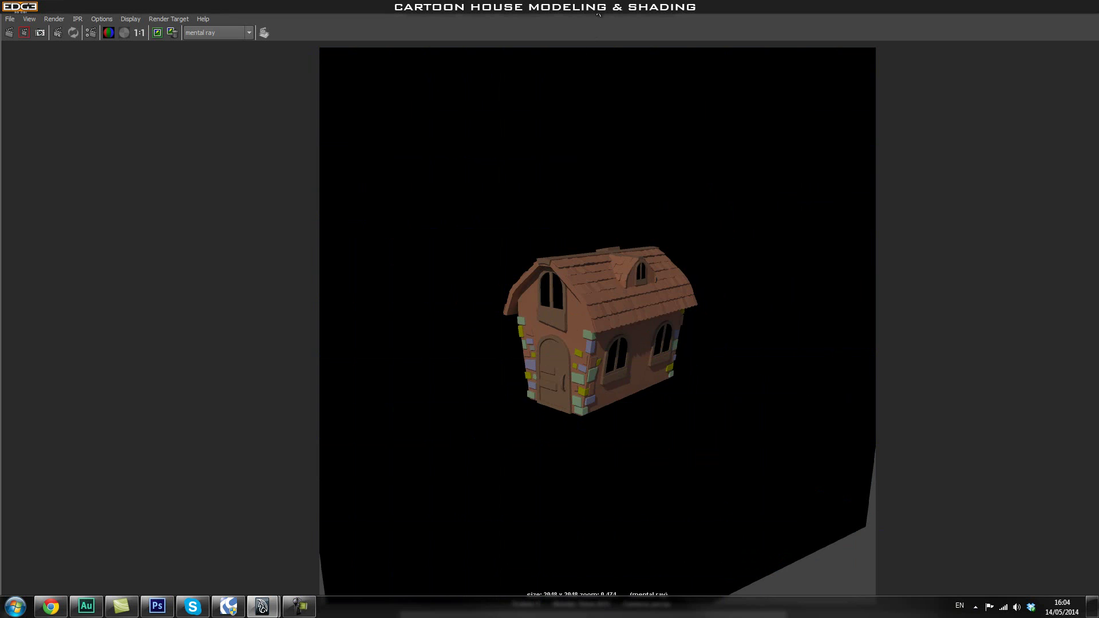
# Keep the new black-background render and flip between it and the earlier sky render
pyautogui.click(157, 33)
pyautogui.click(298, 590)
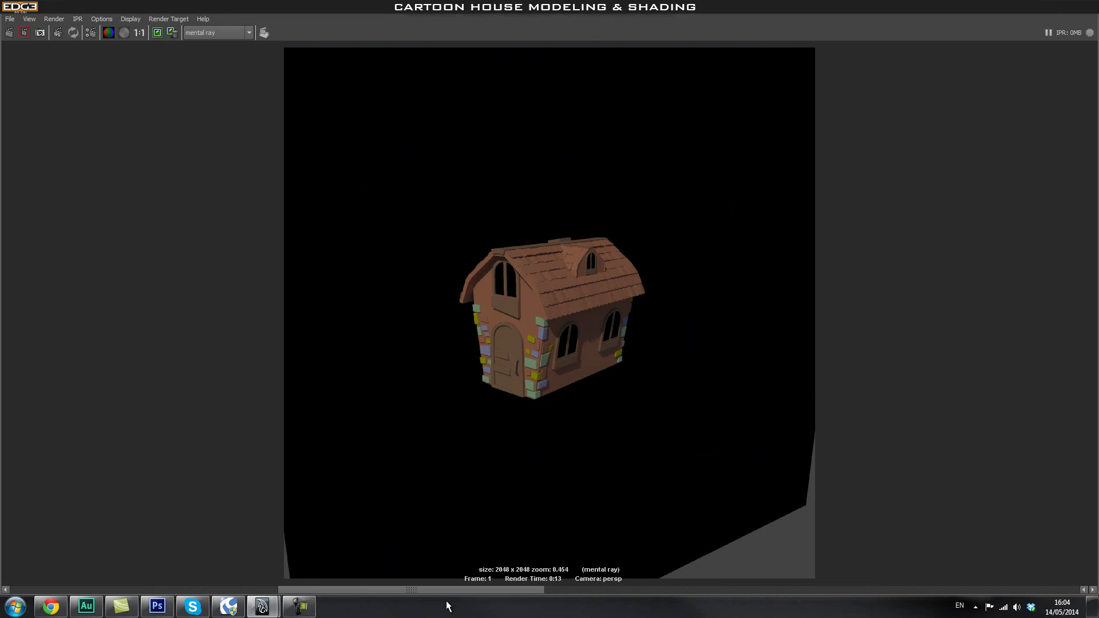
pyautogui.click(687, 589)
pyautogui.click(618, 589)
pyautogui.click(649, 589)
pyautogui.click(607, 590)
pyautogui.click(664, 590)
pyautogui.click(602, 590)
# Compare the two stored renders once more, then minimize the Render View to return to the scene
pyautogui.moveTo(386, 588); pyautogui.dragTo(703, 574)
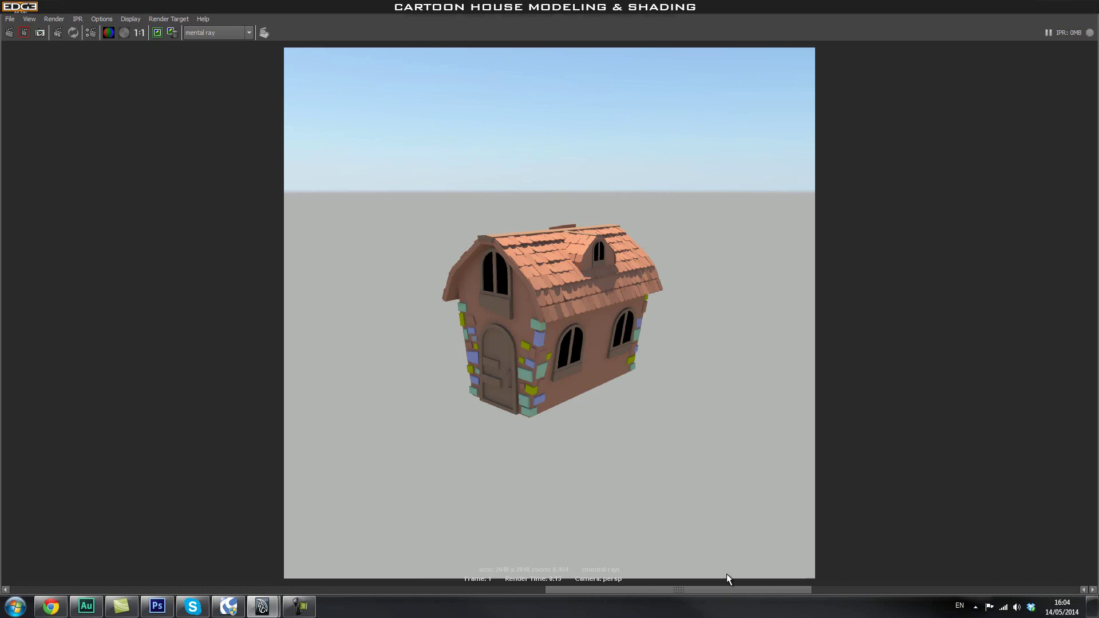
pyautogui.click(534, 592)
pyautogui.click(657, 591)
pyautogui.click(577, 592)
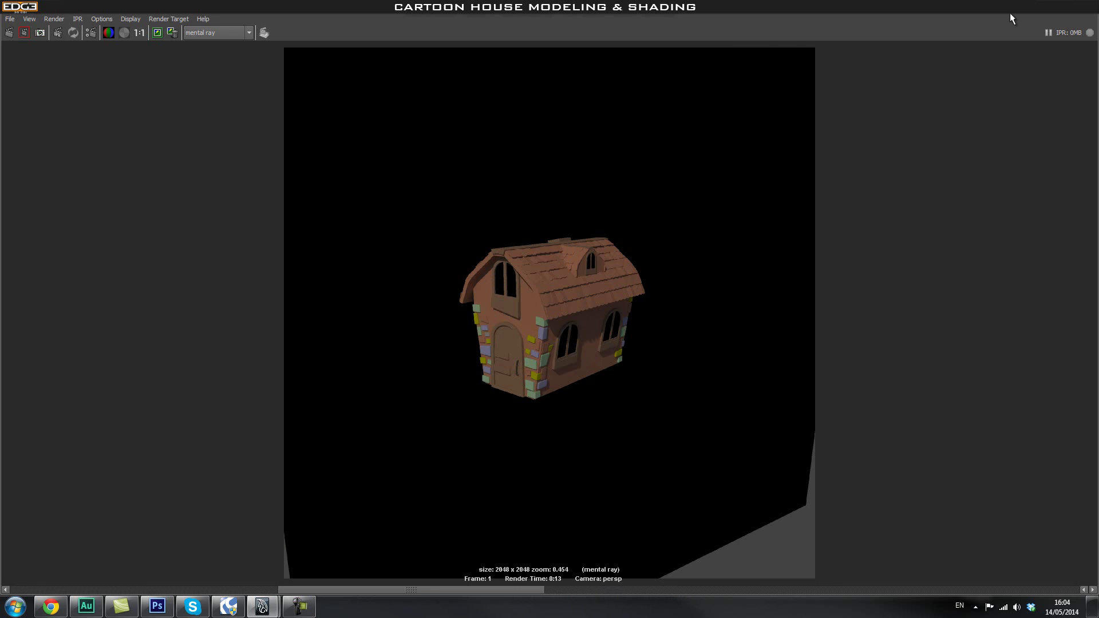
pyautogui.click(1072, 5)
# Select the black background plane, switch to the Scale tool, and hide it with Ctrl+H
pyautogui.keyDown('alt'); pyautogui.moveTo(626, 318); pyautogui.dragTo(687, 246); pyautogui.keyUp('alt')
pyautogui.moveTo(686, 246); pyautogui.dragTo(726, 237, button='right')
pyautogui.scroll(-2, 719, 252)
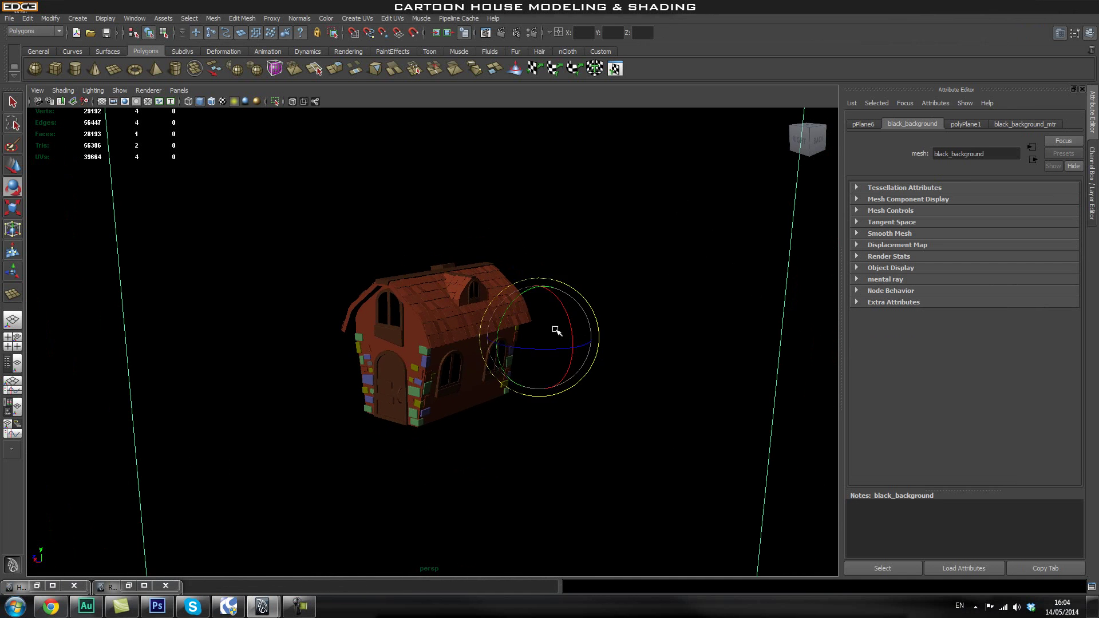
pyautogui.press('r')
pyautogui.hotkey('ctrl', 'h')
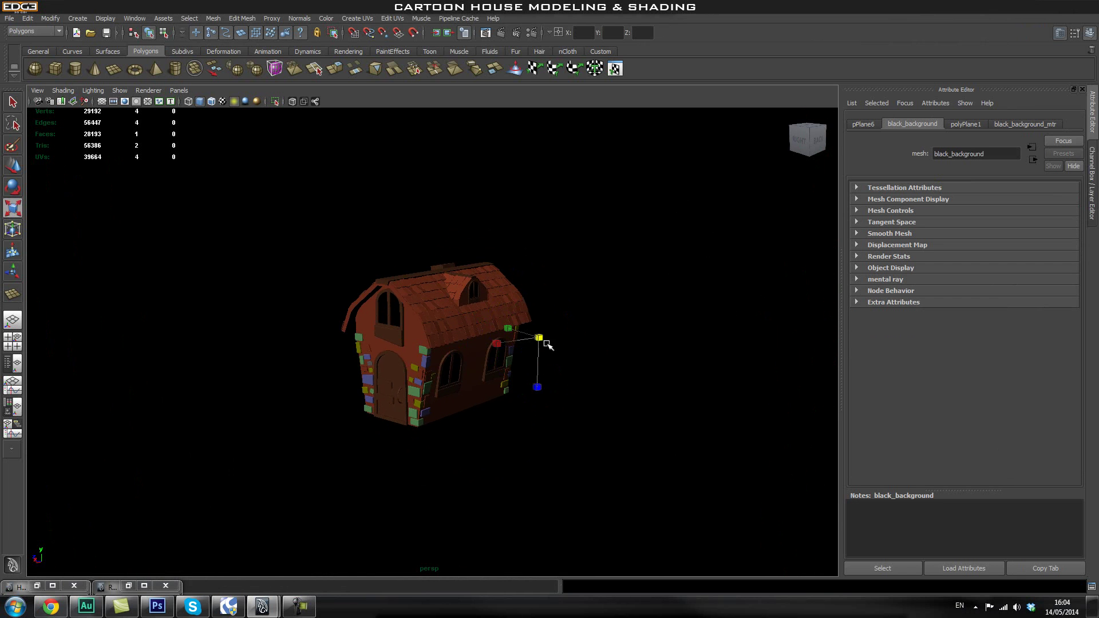
pyautogui.scroll(-3, 381, 314)
# Set the sun light's sunShape Intensity to 0.8
pyautogui.click(381, 182)
pyautogui.scroll(4, 336, 320)
pyautogui.scroll(-1, 555, 332)
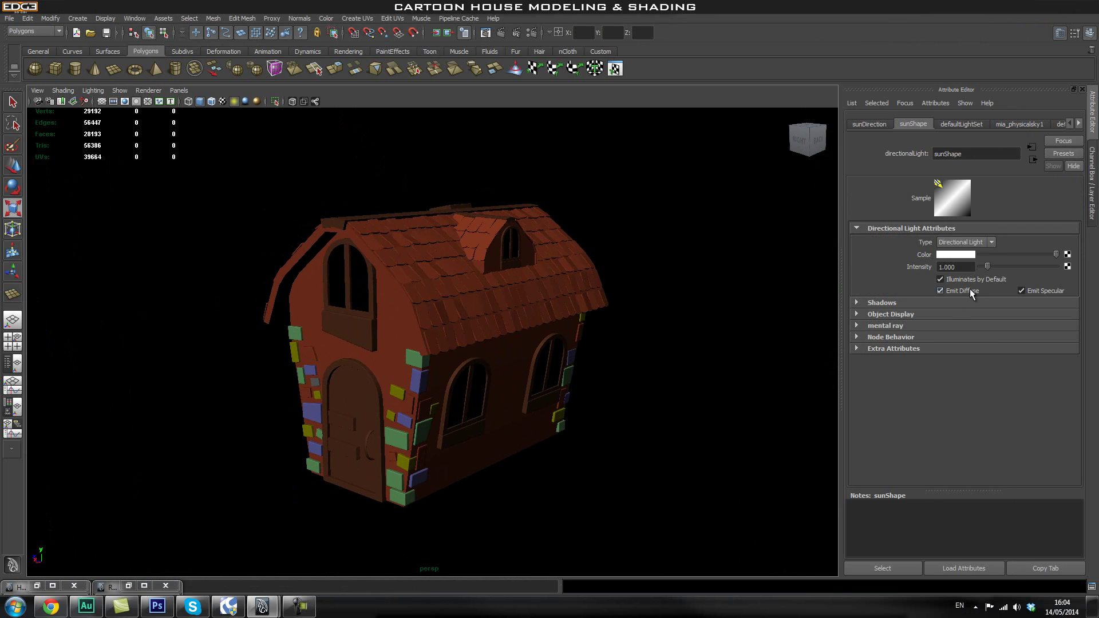
pyautogui.click(970, 268)
pyautogui.write('0.8')
pyautogui.press('Return')
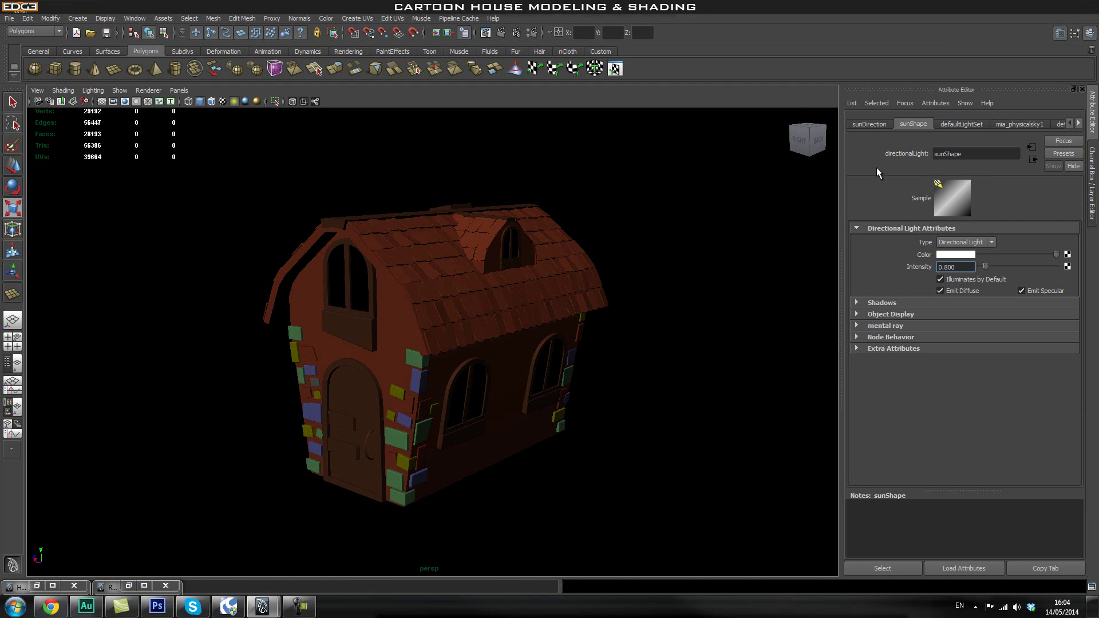
# Set the mia_physicalsky1 Sun Disk Intensity to 0.8 and render the current frame
pyautogui.click(1012, 124)
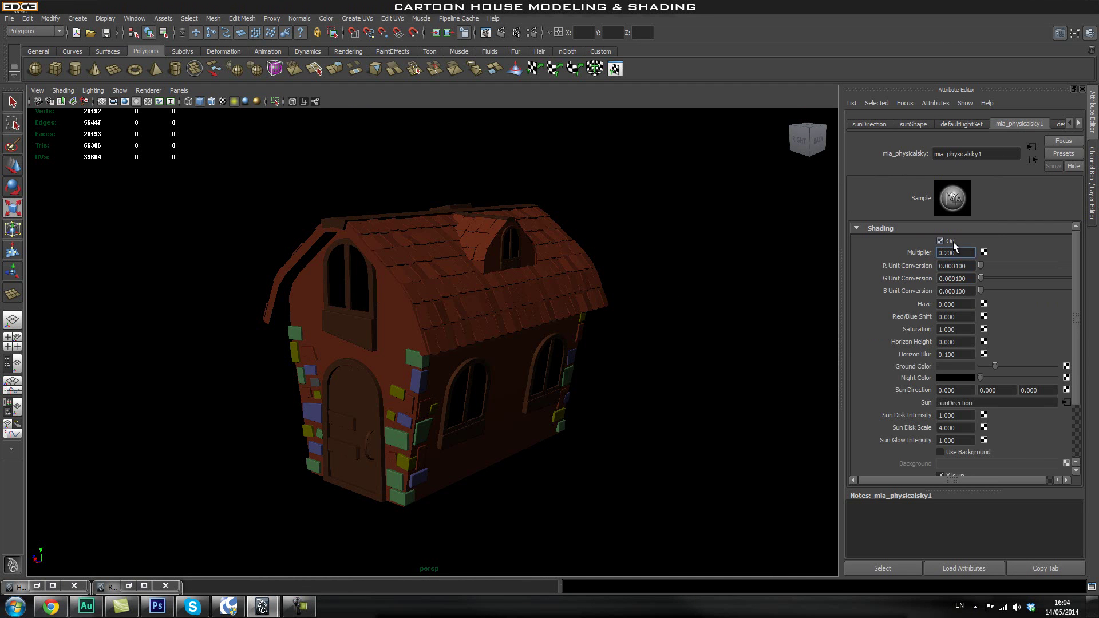
pyautogui.moveTo(1077, 266); pyautogui.dragTo(1078, 309)
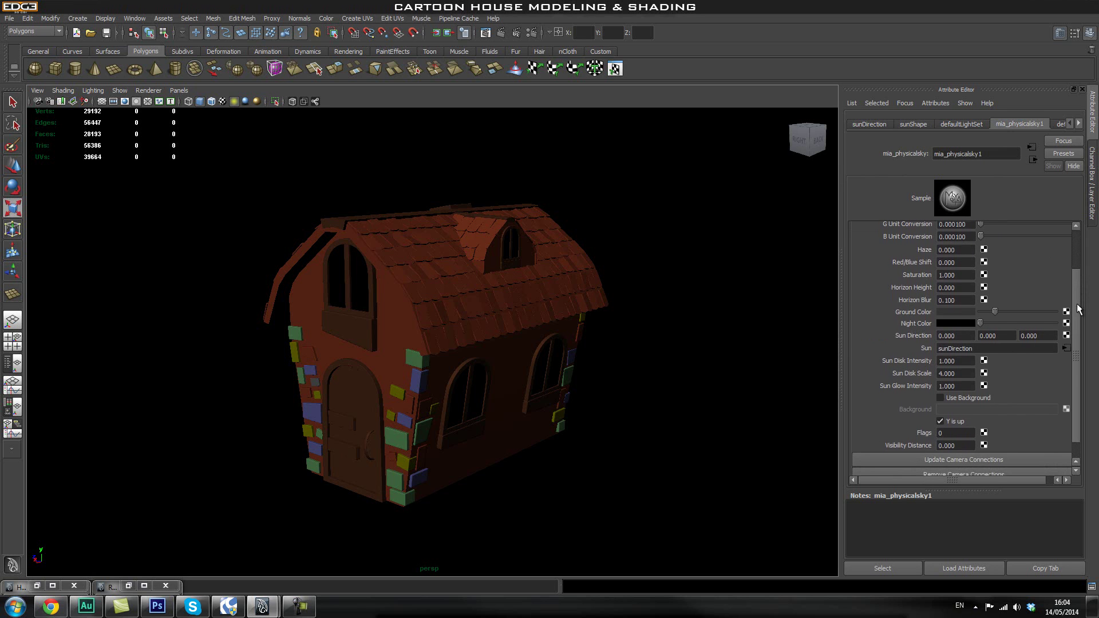
pyautogui.click(967, 362)
pyautogui.write('0.8')
pyautogui.press('Return')
pyautogui.moveTo(1074, 330); pyautogui.dragTo(1080, 269)
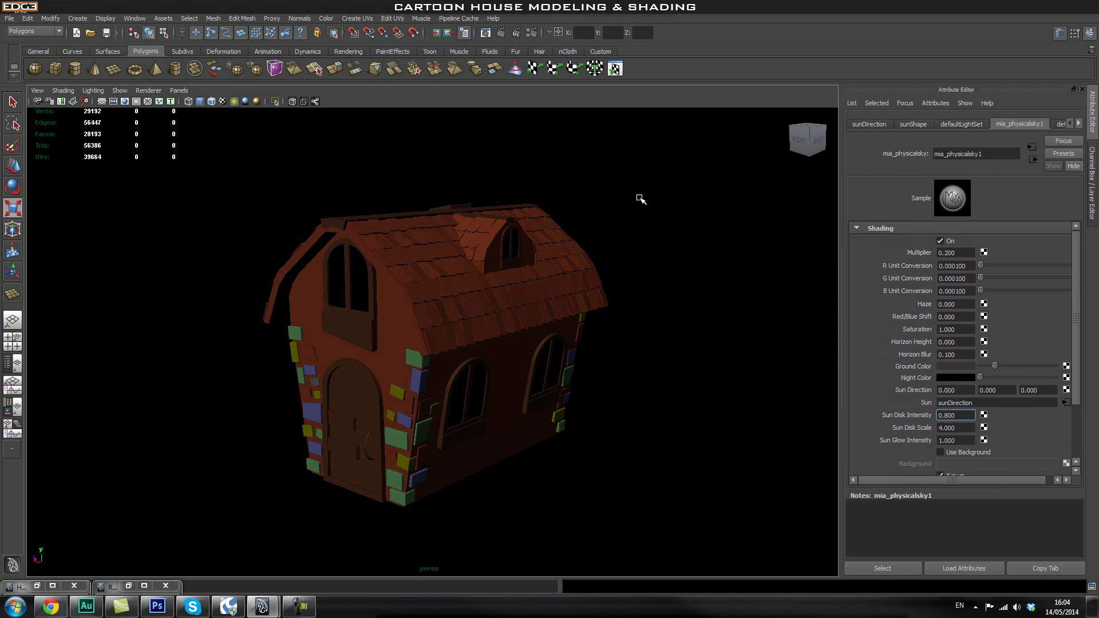
pyautogui.click(502, 33)
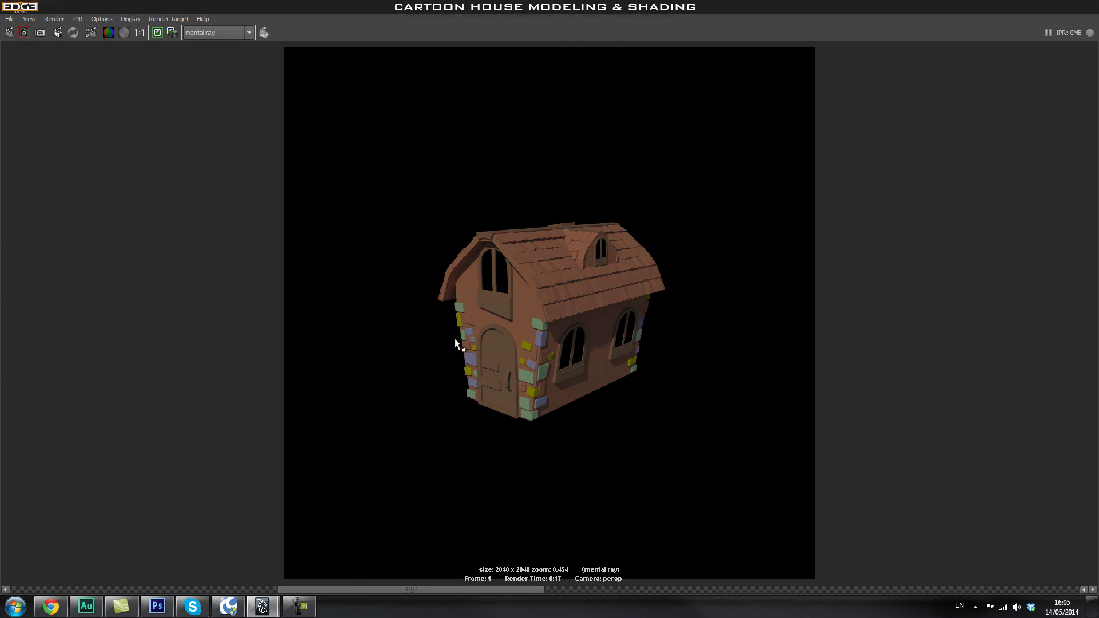
# Zoom in and out on the 2048×2048 render to check the shingled house against the black backdrop
pyautogui.scroll(-2, 554, 308)
pyautogui.scroll(2, 555, 308)
pyautogui.scroll(5, 555, 308)
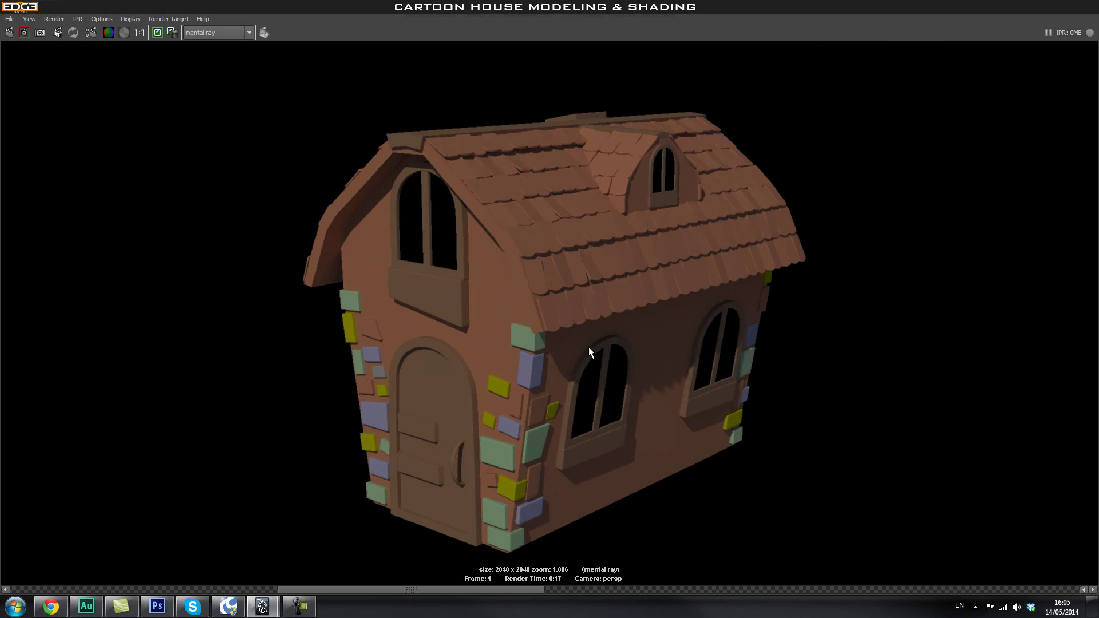
pyautogui.scroll(-1, 589, 352)
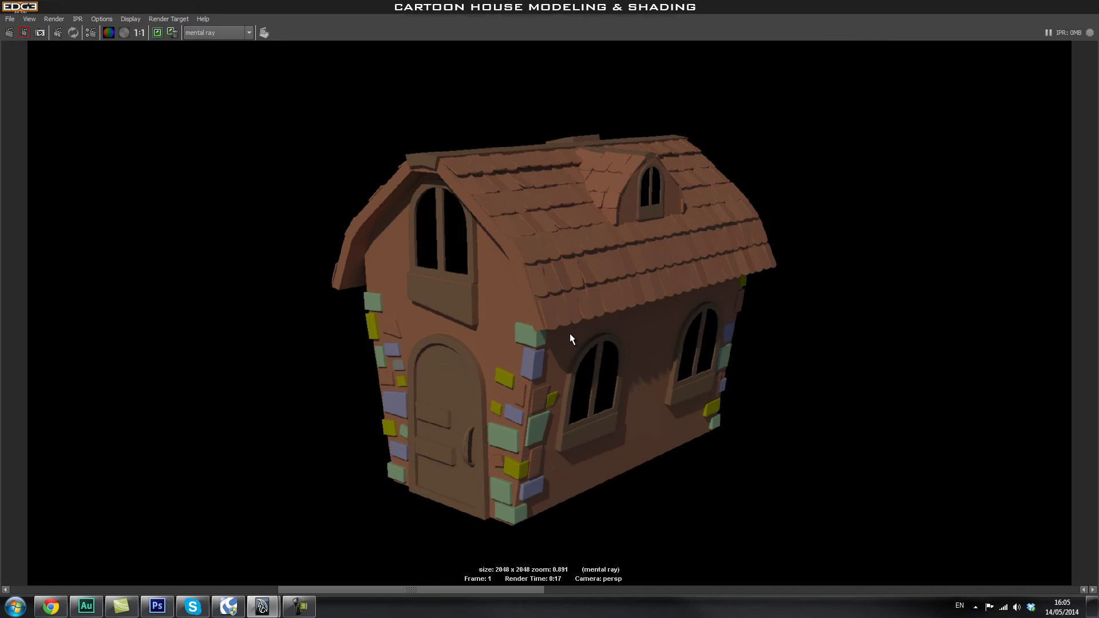
pyautogui.scroll(1, 569, 335)
pyautogui.scroll(-4, 575, 335)
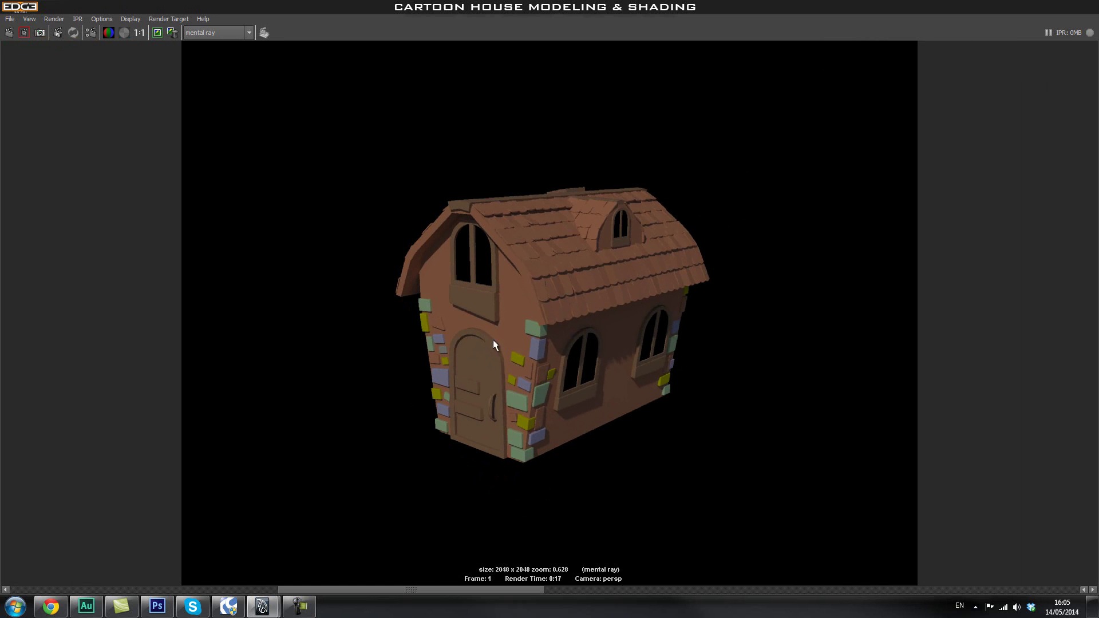
pyautogui.scroll(-4, 582, 343)
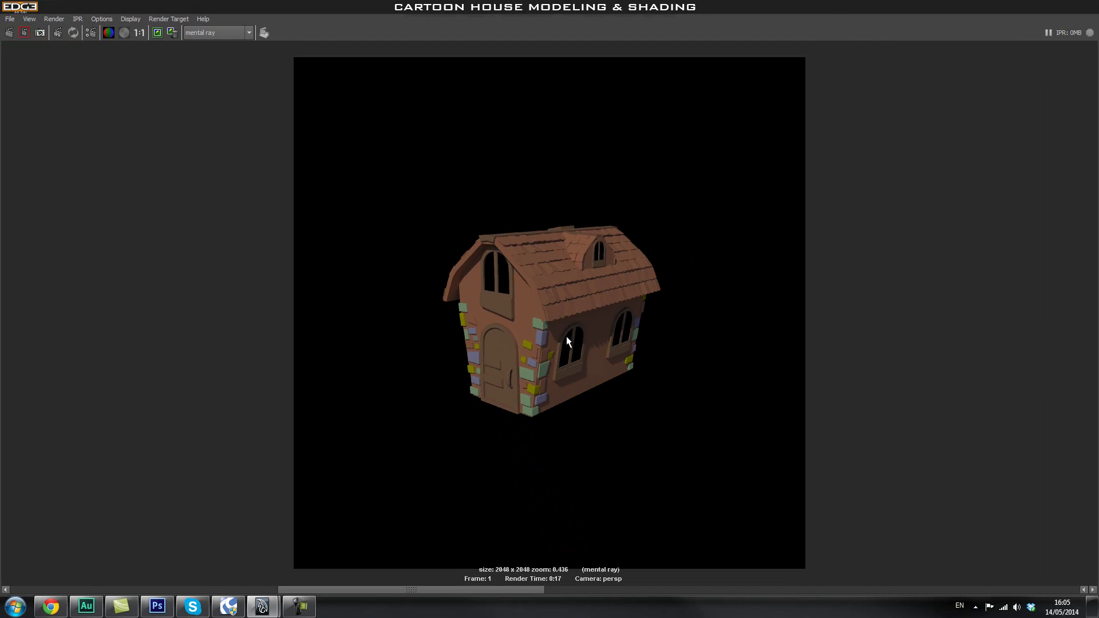